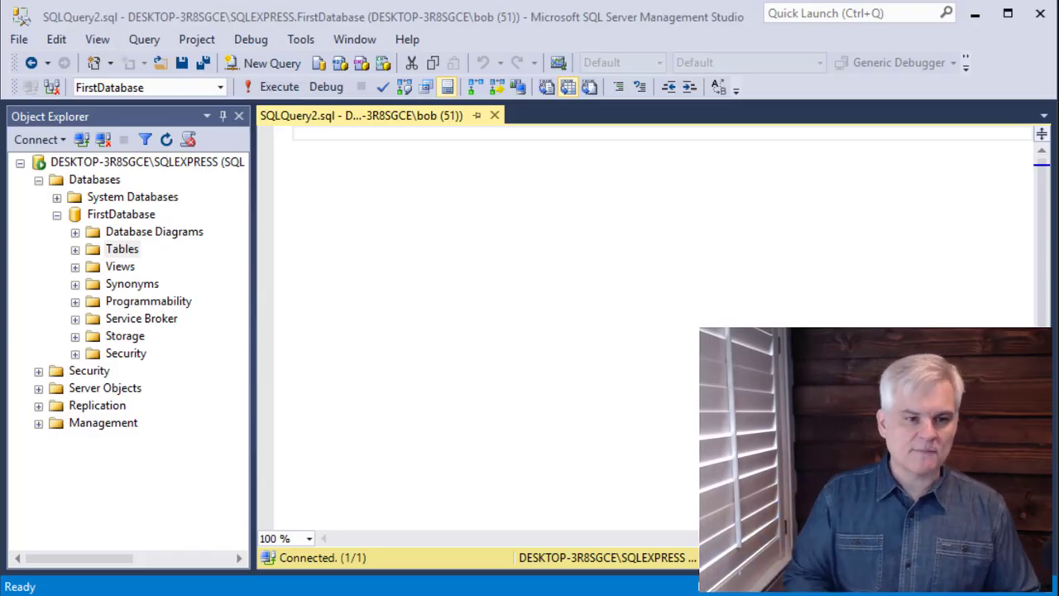
# - Create a new table in FirstDatabase from its Tables folder
pyautogui.click(56, 214)
pyautogui.click(57, 215)
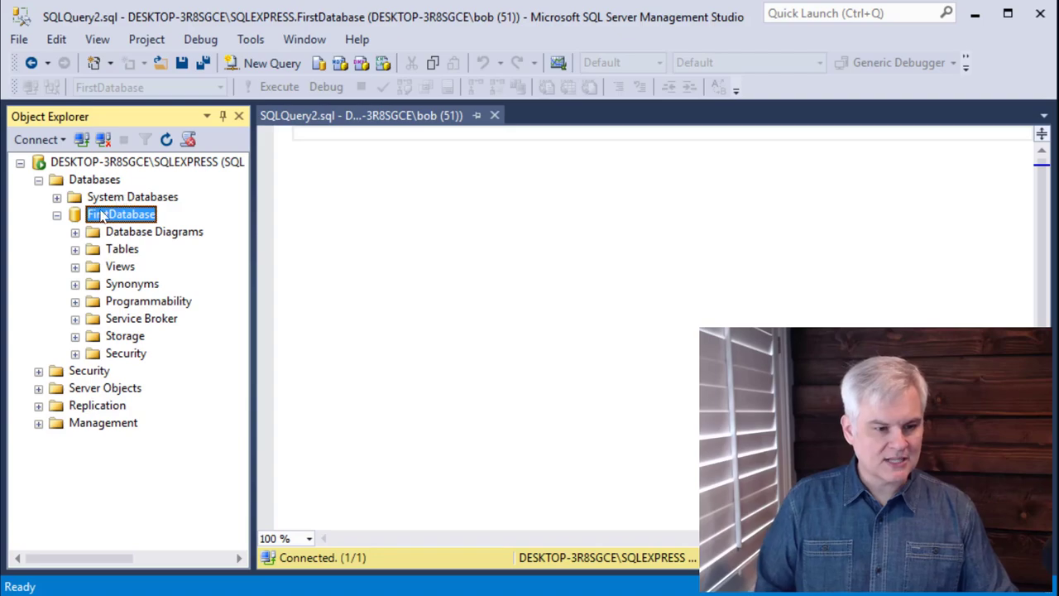
pyautogui.rightClick(120, 251)
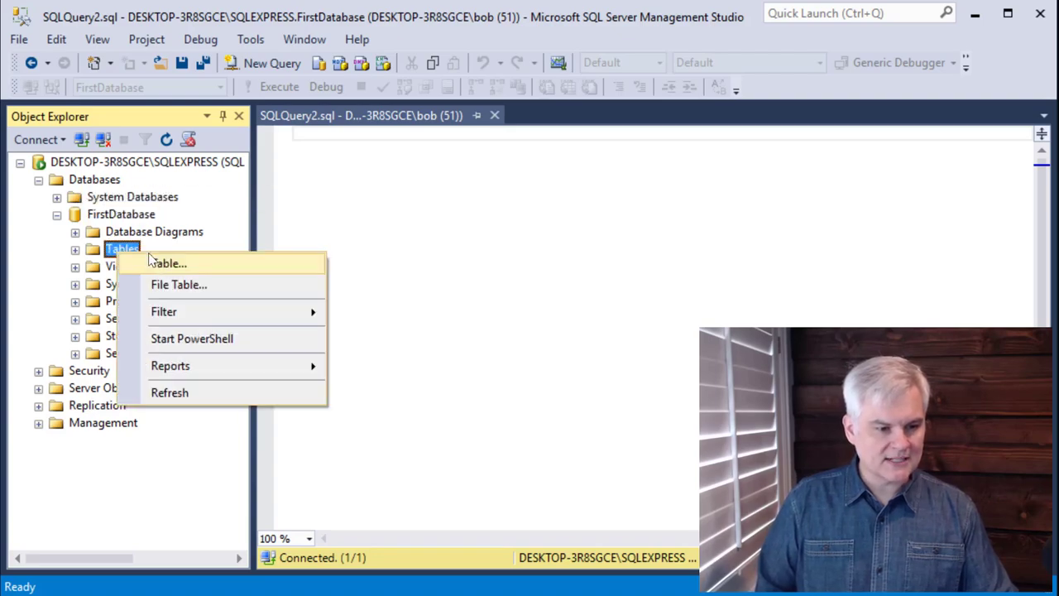
pyautogui.click(209, 268)
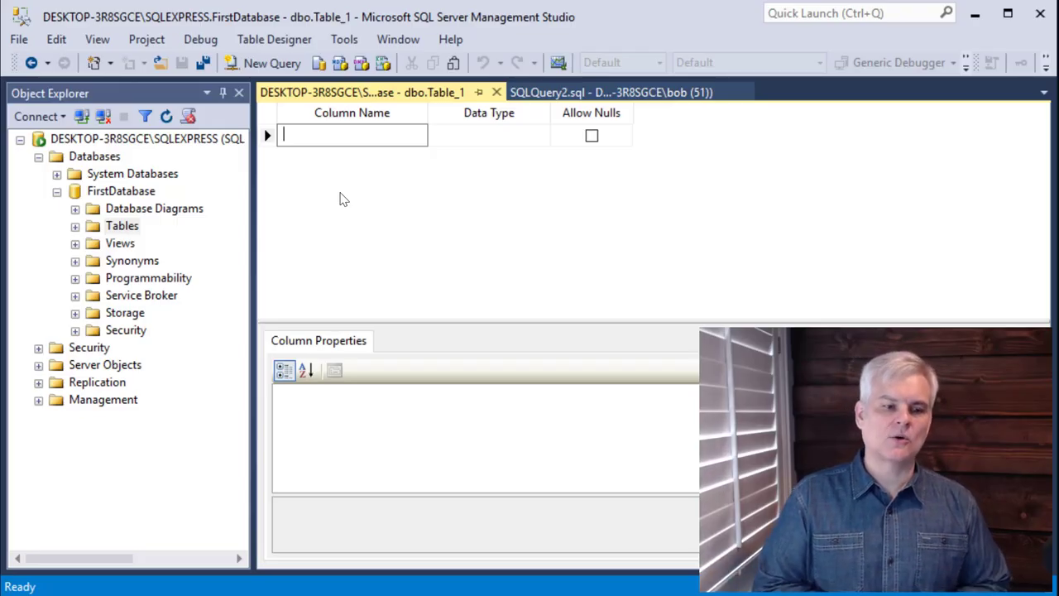
pyautogui.write('A')
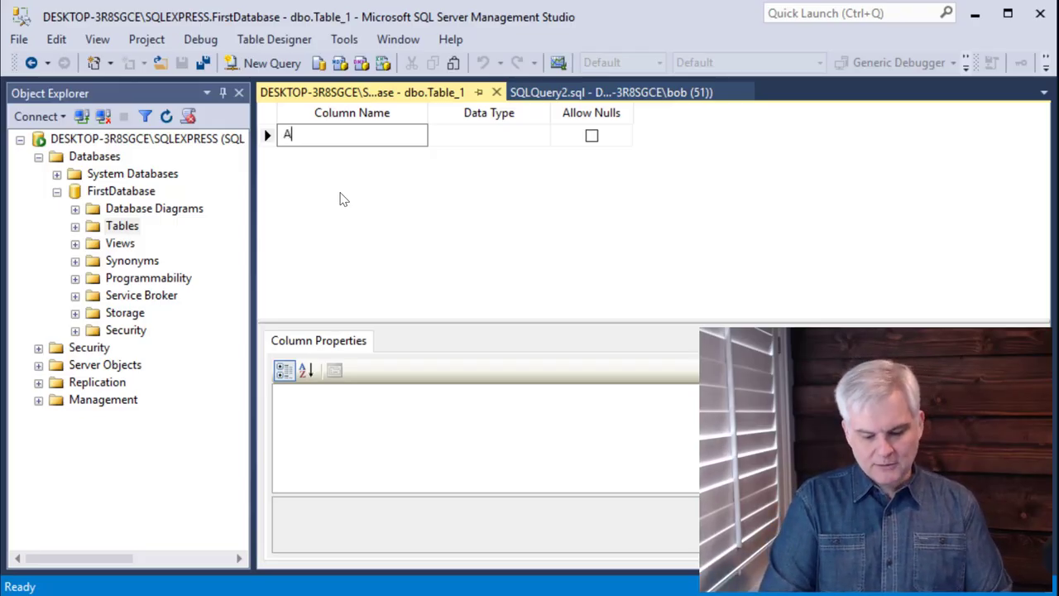
pyautogui.write('uthorId')
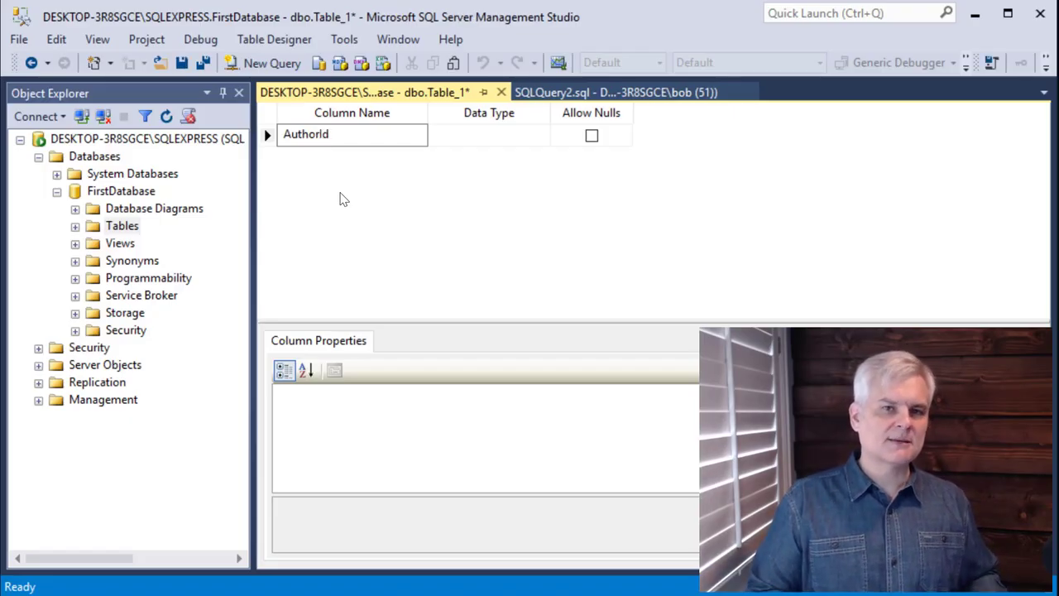
pyautogui.hotkey('ctrl', 'a')
pyautogui.press('BackSpace')
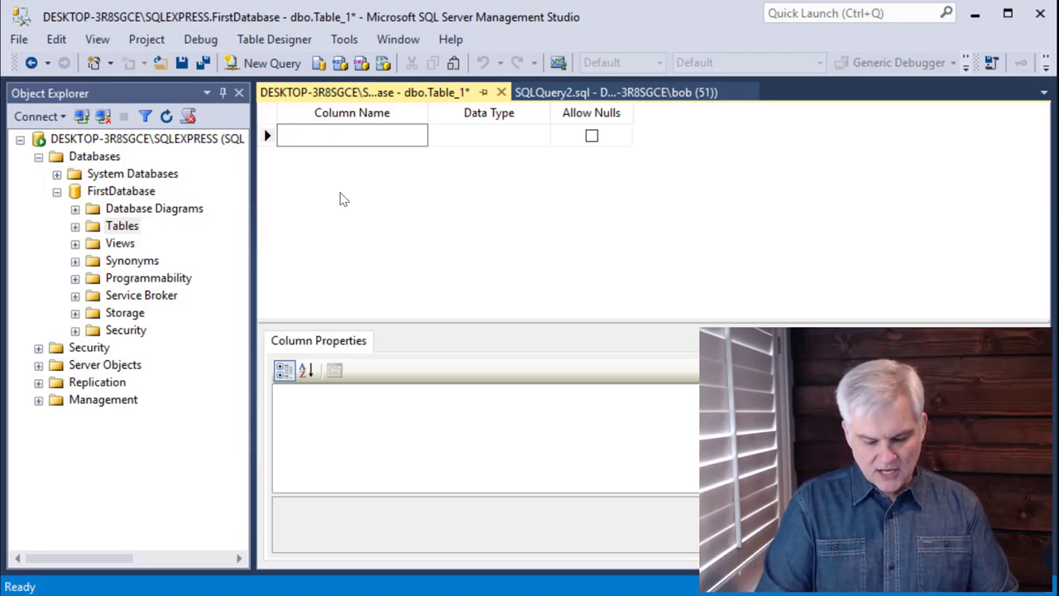
# - Name the table's first column Name
pyautogui.write('Name')
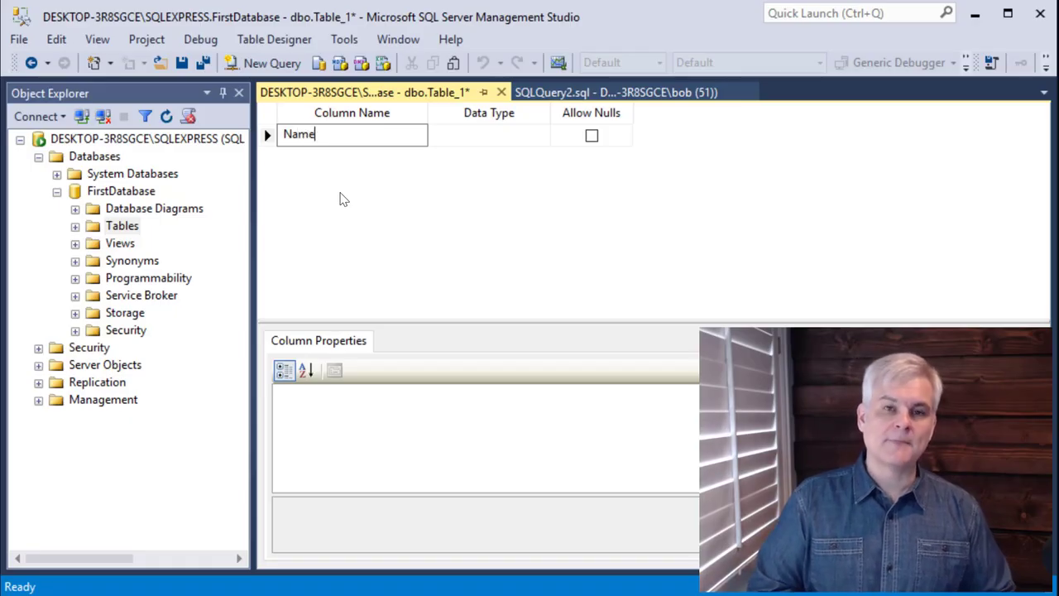
pyautogui.press('Home')
pyautogui.write('Firs')
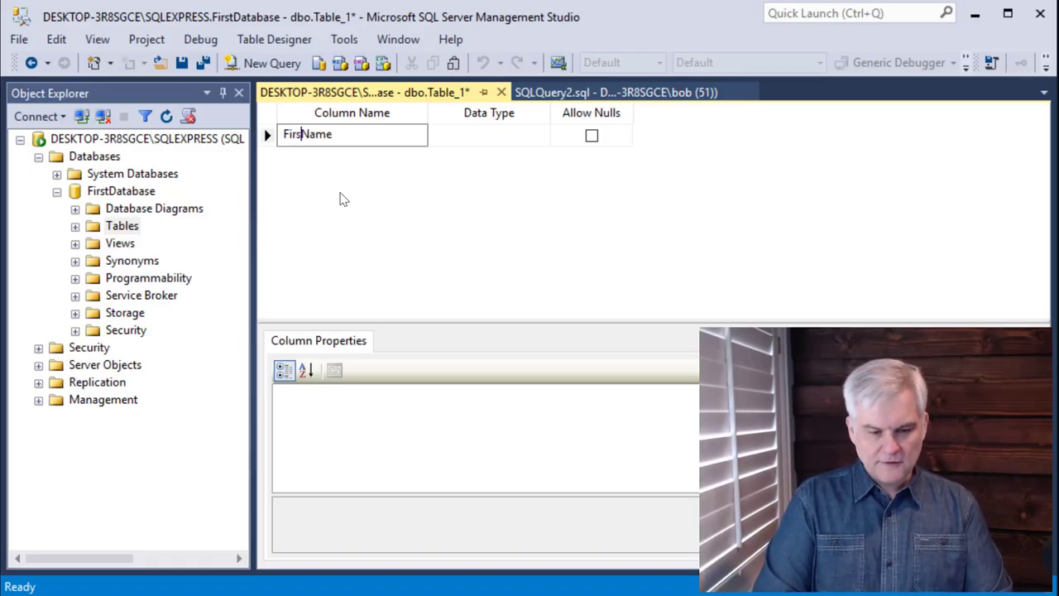
pyautogui.write('t')
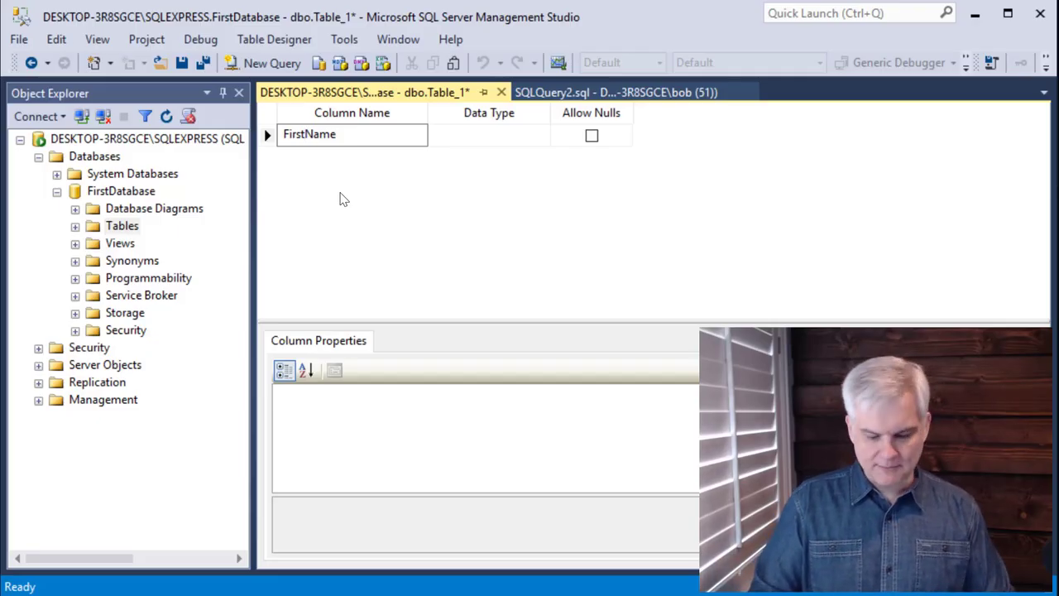
pyautogui.hotkey('shift', 'Home')
pyautogui.press('Delete')
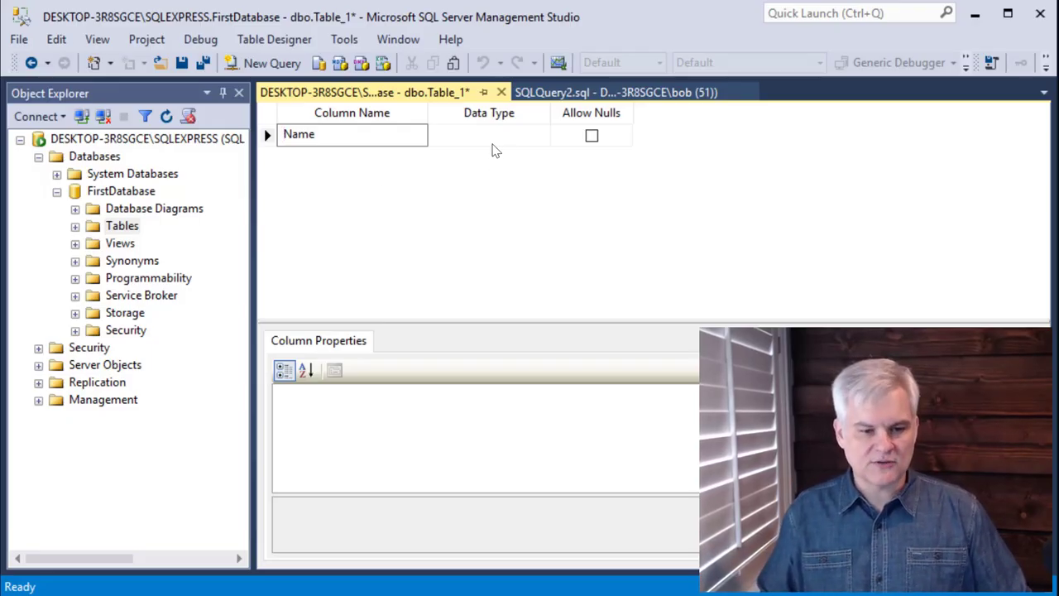
# - Set the Name column's data type to nvarchar(50)
pyautogui.click(493, 135)
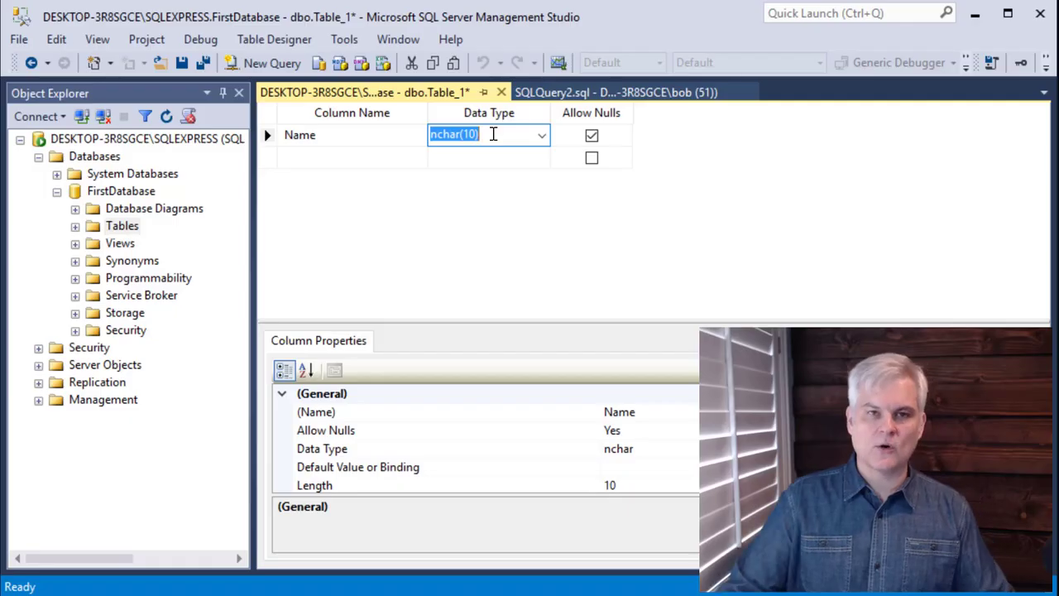
pyautogui.click(542, 135)
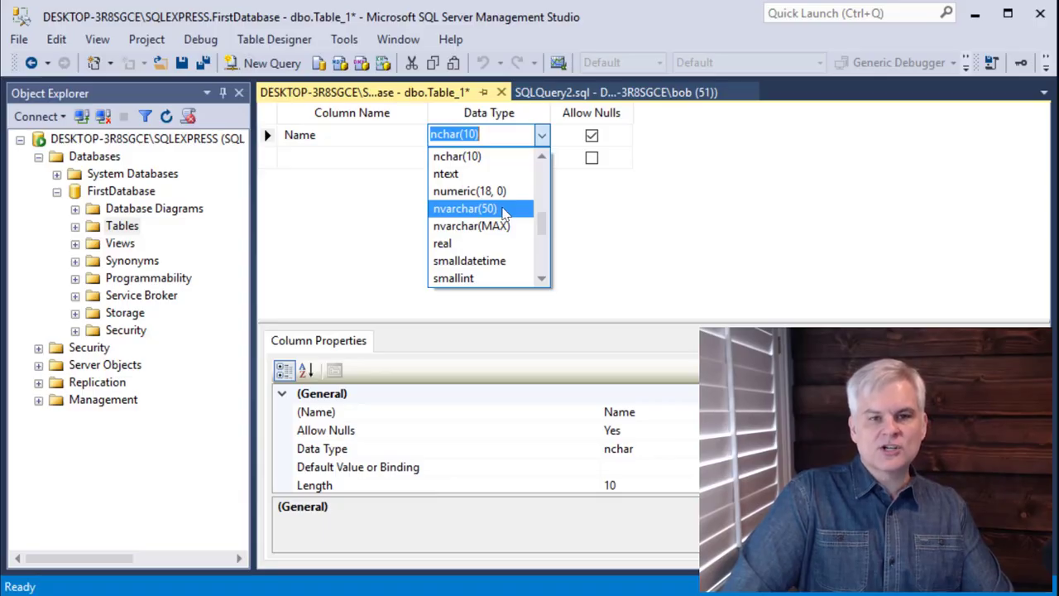
pyautogui.click(506, 210)
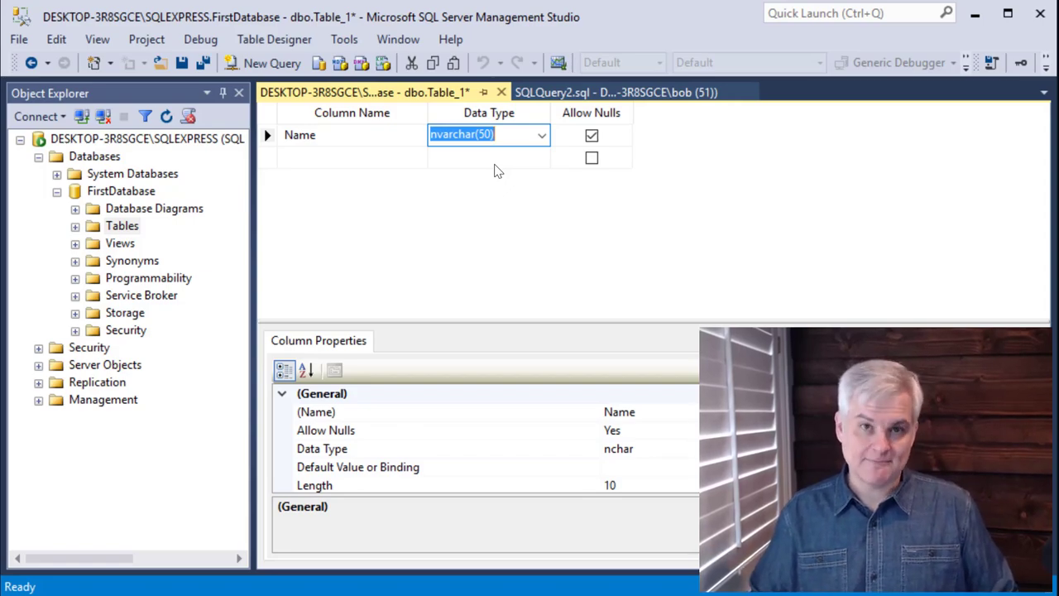
# - Highlight the var part and the length part of the Name column's data type text
pyautogui.hotkey('shift', 'Tab')
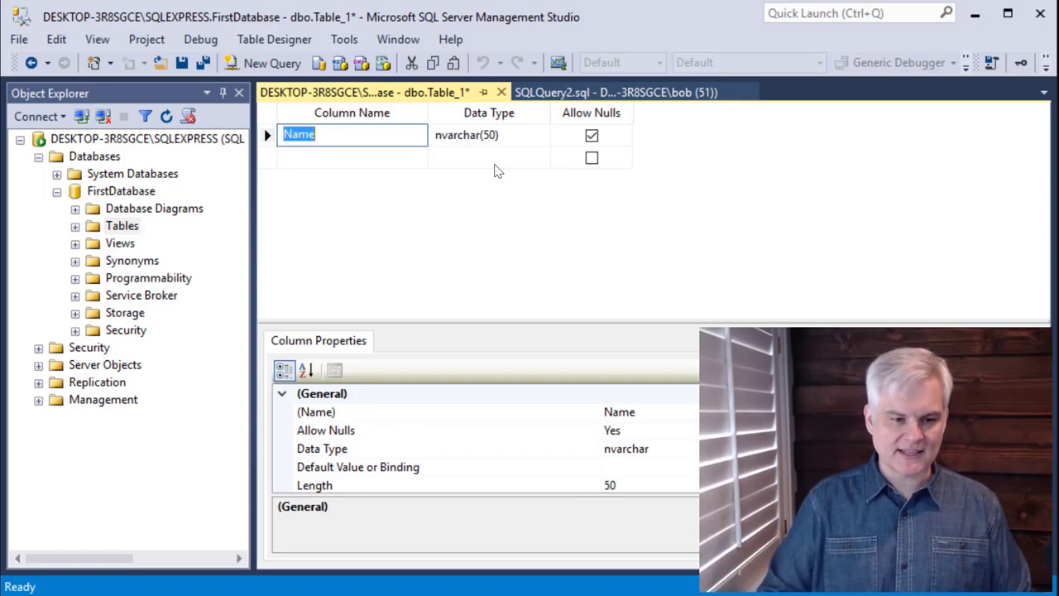
pyautogui.press('Tab')
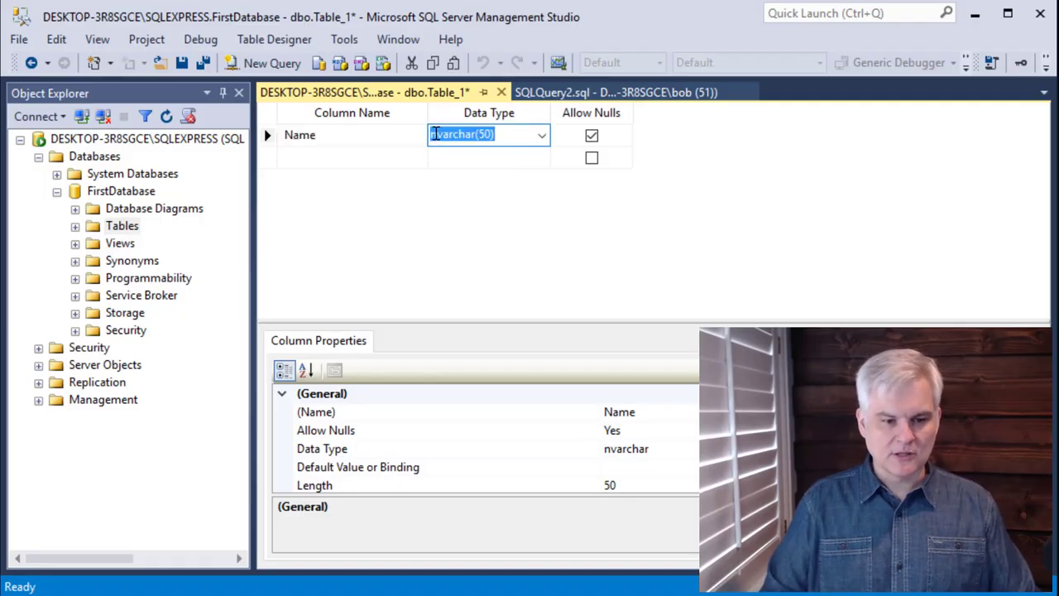
pyautogui.click(434, 133)
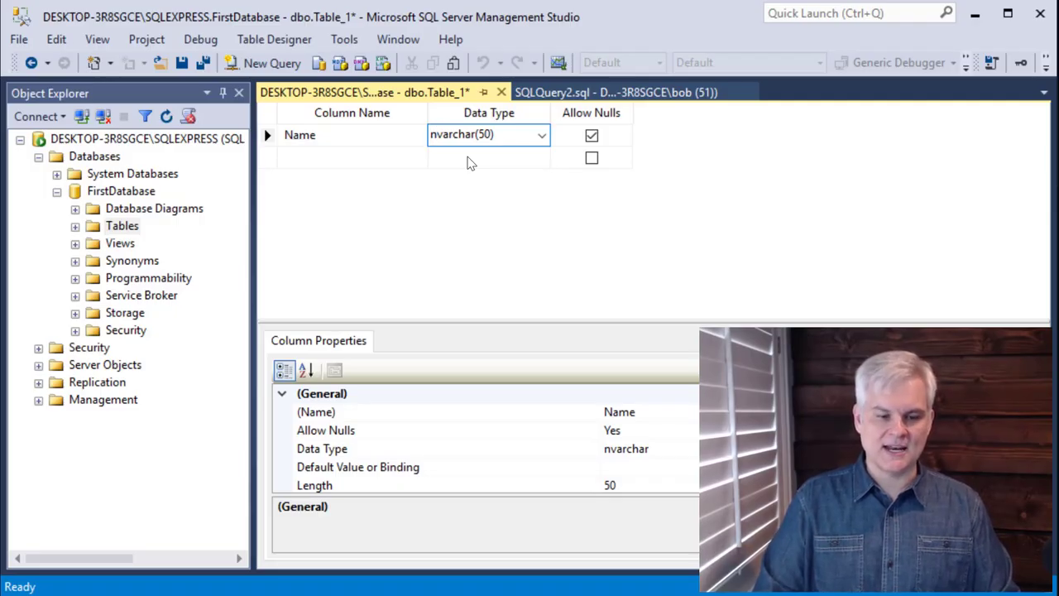
pyautogui.hotkey('shift', 'Right')
pyautogui.hotkey('shift', 'Right')
pyautogui.hotkey('shift', 'Right')
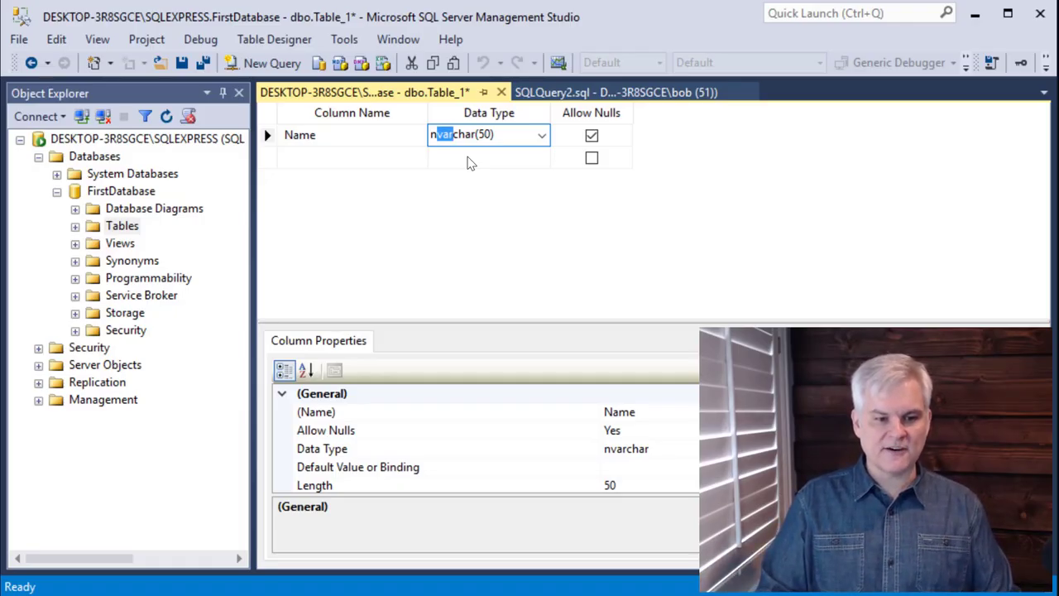
pyautogui.press('Right')
pyautogui.press('Right')
pyautogui.press('Right')
pyautogui.press('Right')
pyautogui.press('Right')
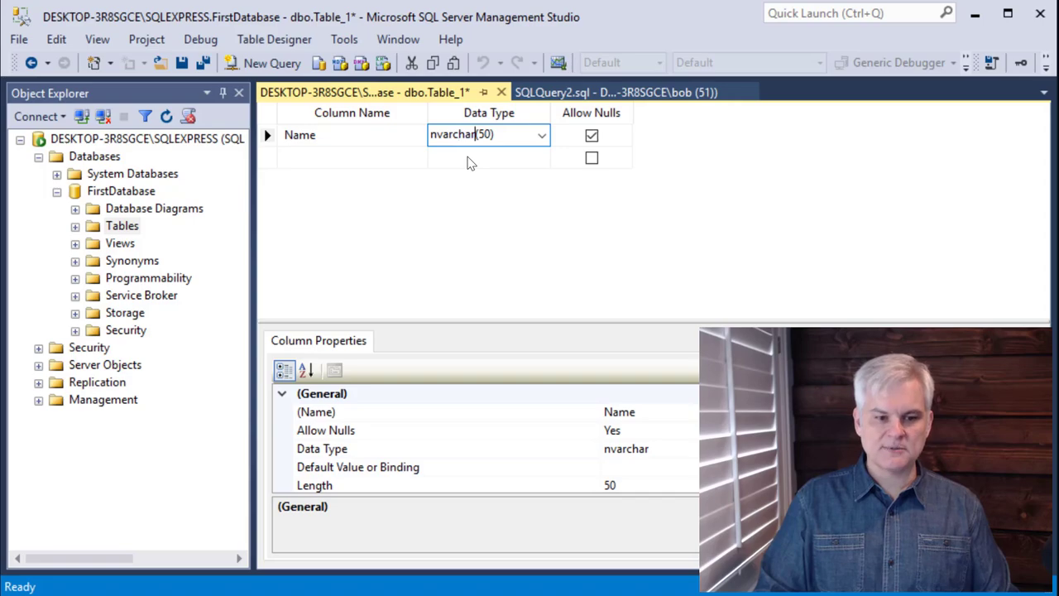
pyautogui.hotkey('shift', 'End')
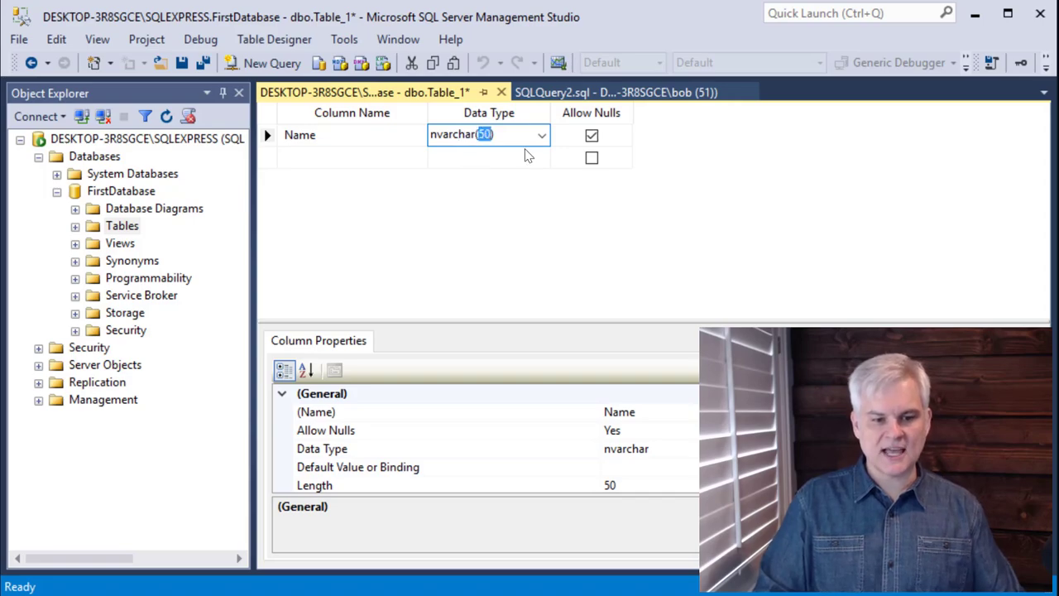
# - Change the Name column's data type to nchar(10)
pyautogui.click(542, 135)
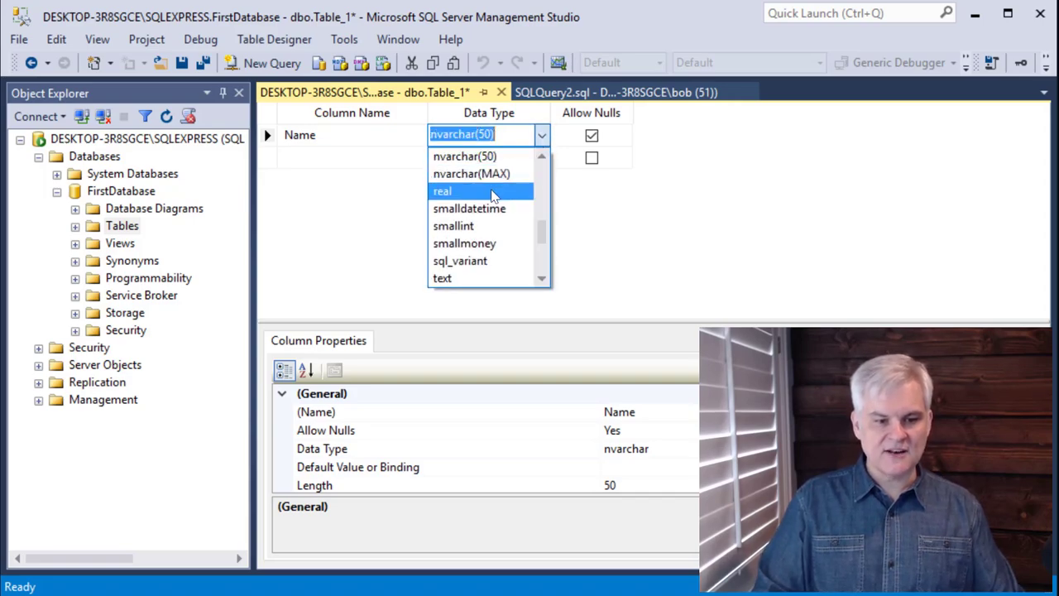
pyautogui.scroll(5, 489, 208)
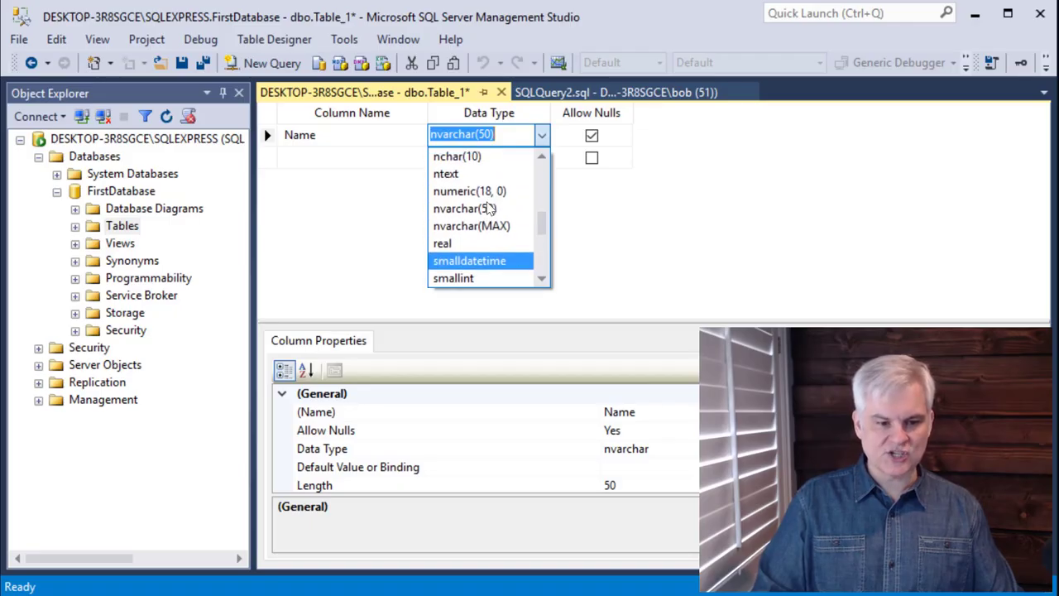
pyautogui.scroll(-3, 488, 208)
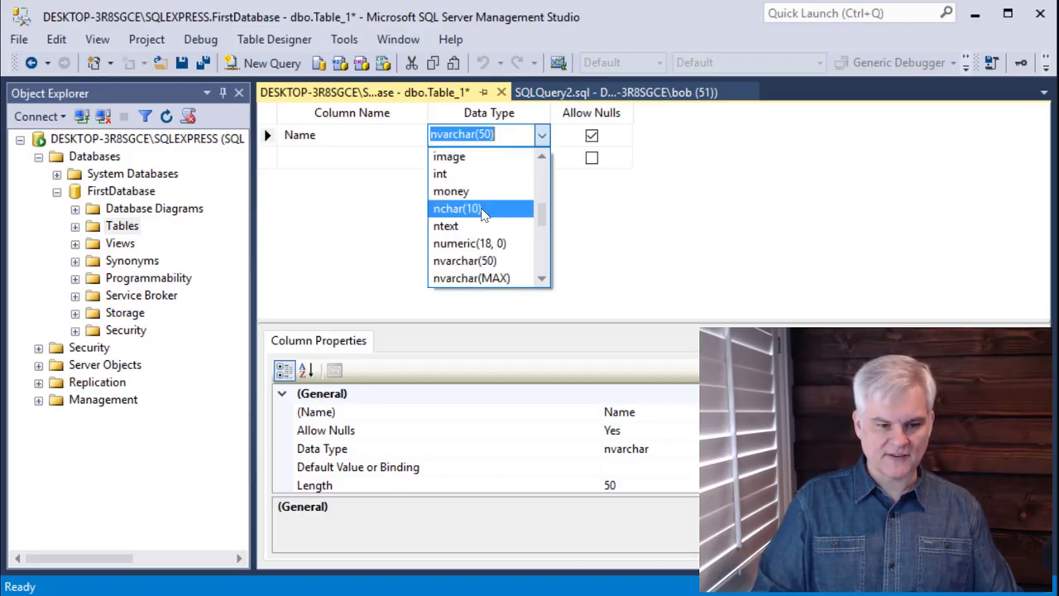
pyautogui.click(488, 209)
# - Edit the nchar length in the Name column's data type to 50
pyautogui.click(468, 134)
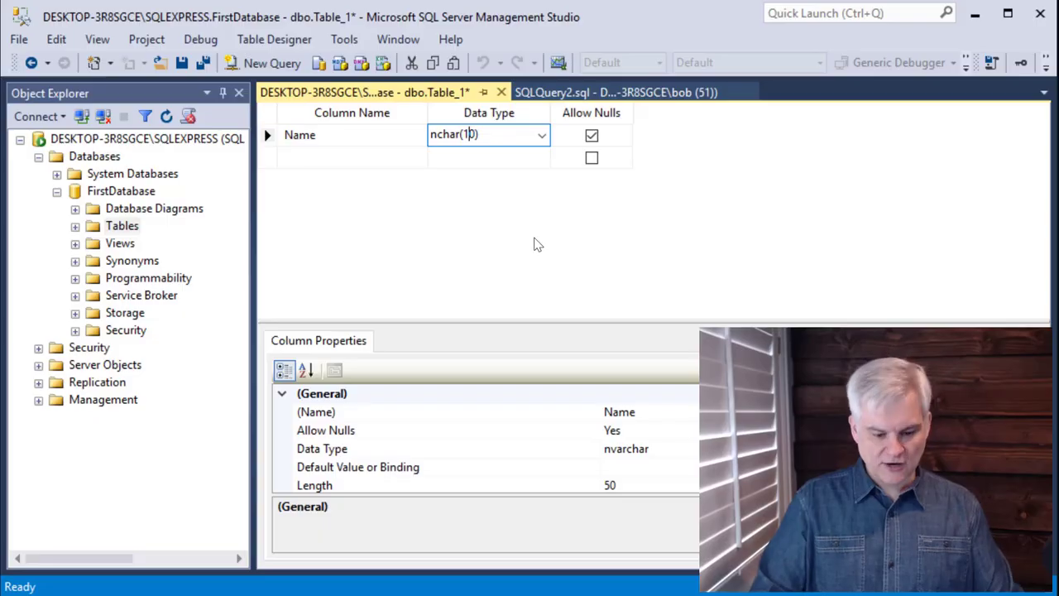
pyautogui.press('BackSpace')
pyautogui.write('5')
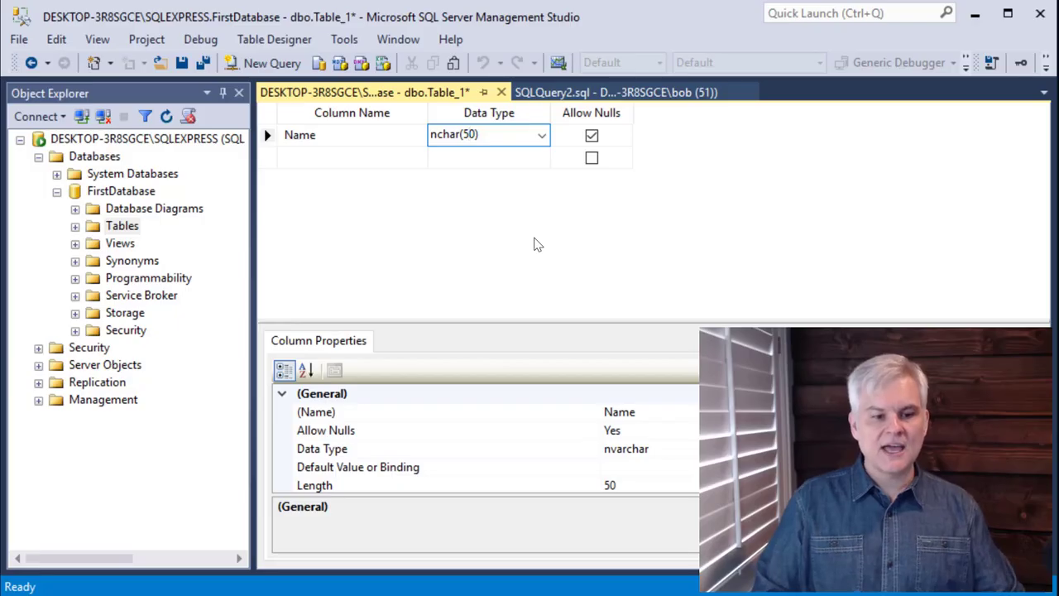
# - Change the Name column's data type to varchar(MAX)
pyautogui.click(542, 135)
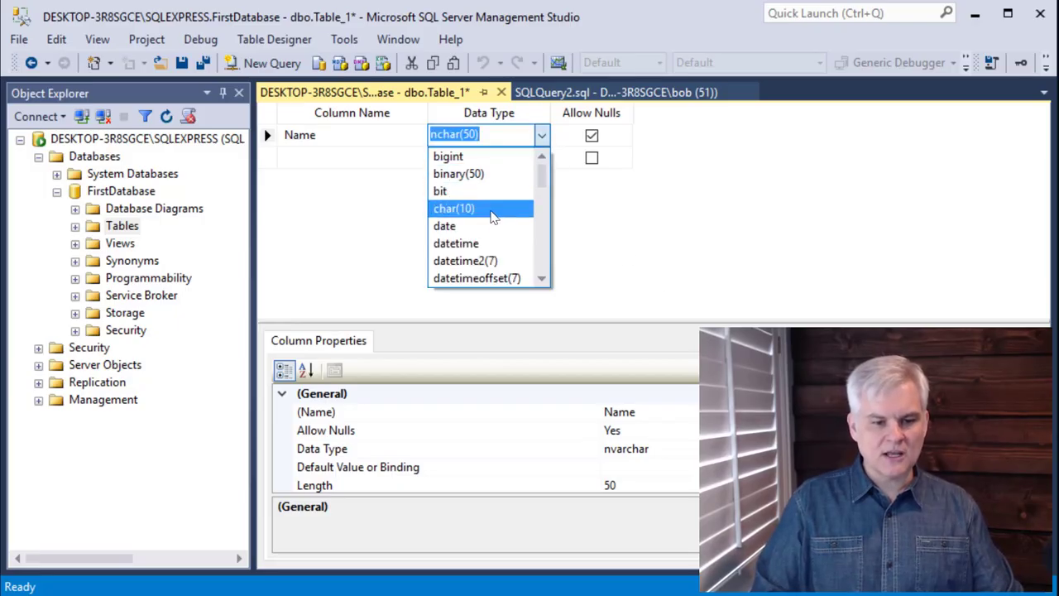
pyautogui.scroll(-2, 493, 217)
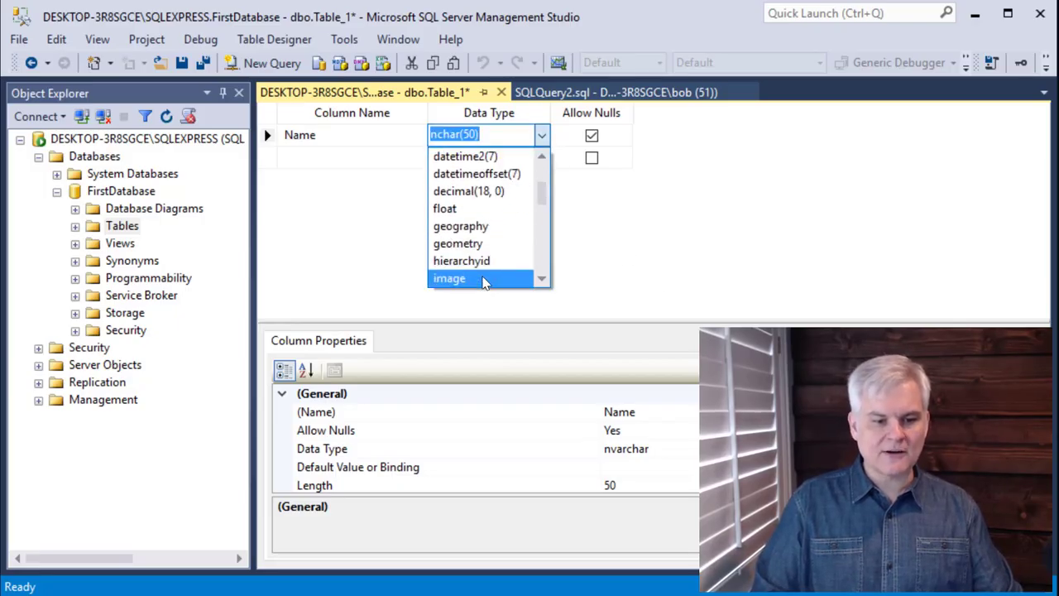
pyautogui.scroll(-2, 485, 279)
pyautogui.scroll(3, 491, 252)
pyautogui.scroll(1, 493, 244)
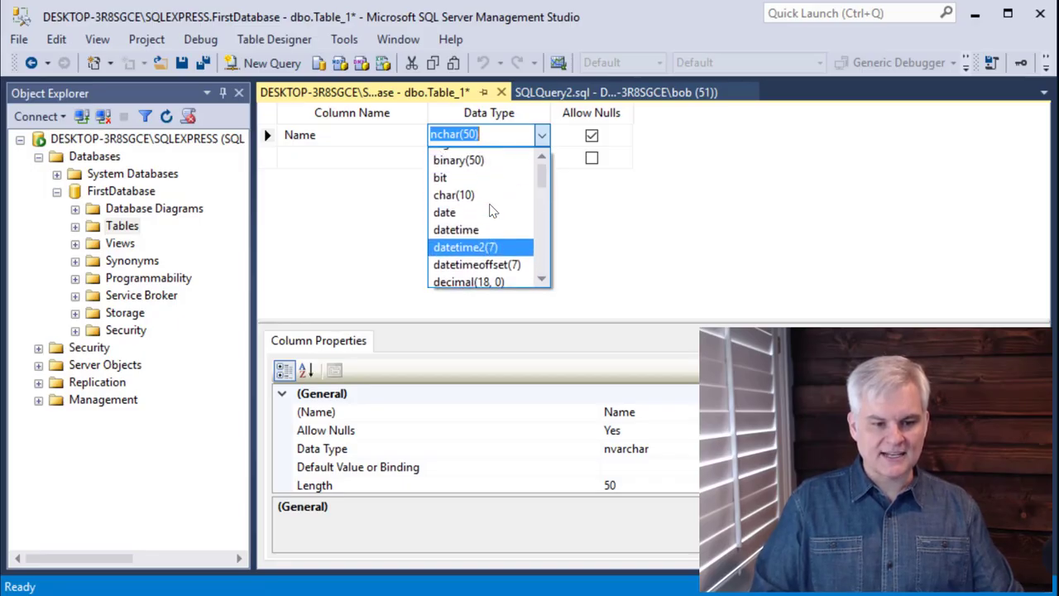
pyautogui.scroll(-8, 491, 215)
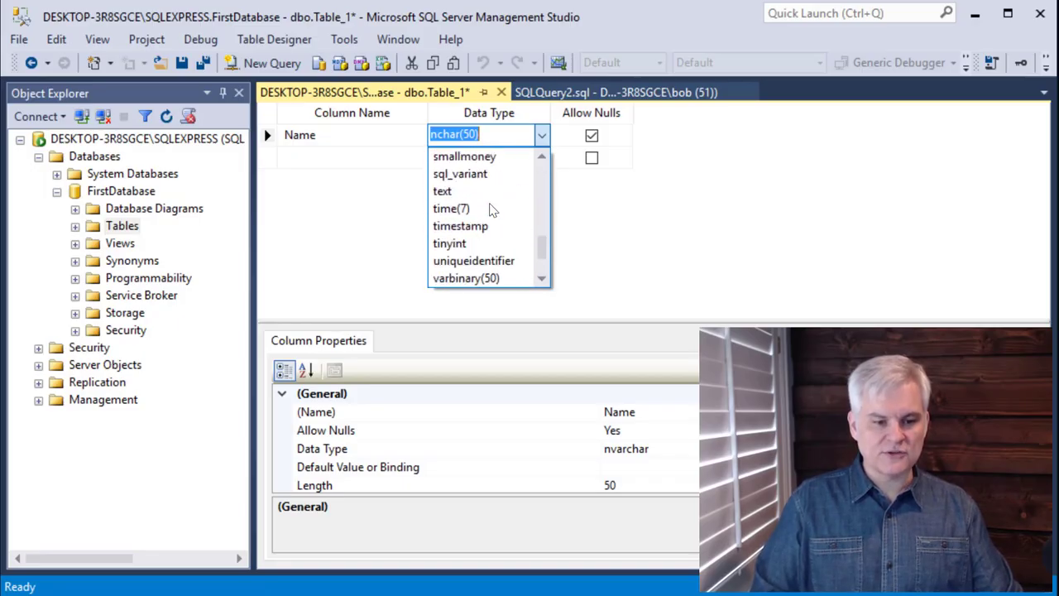
pyautogui.scroll(-1, 488, 228)
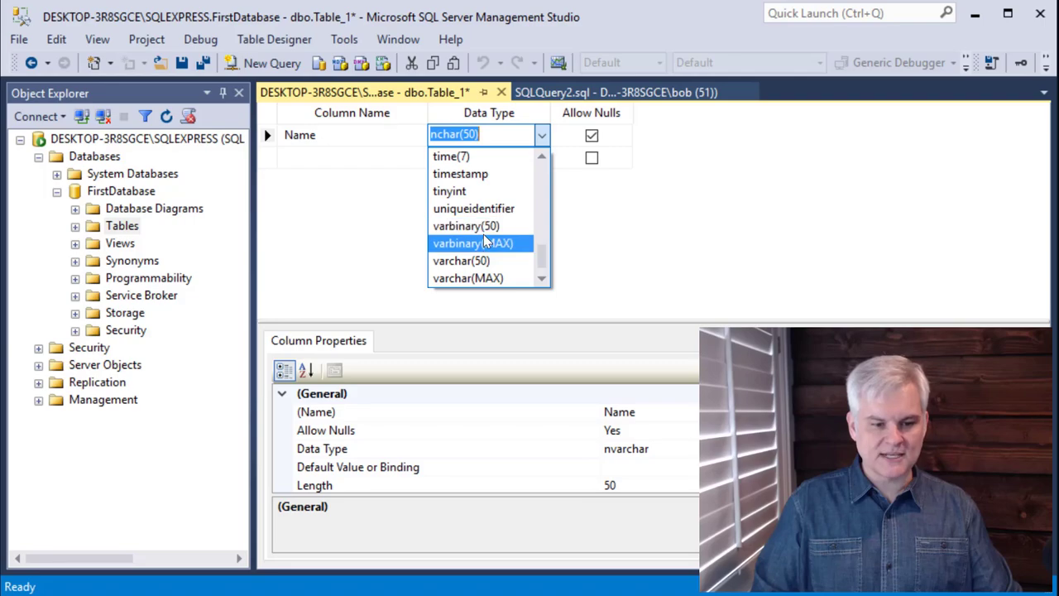
pyautogui.click(472, 278)
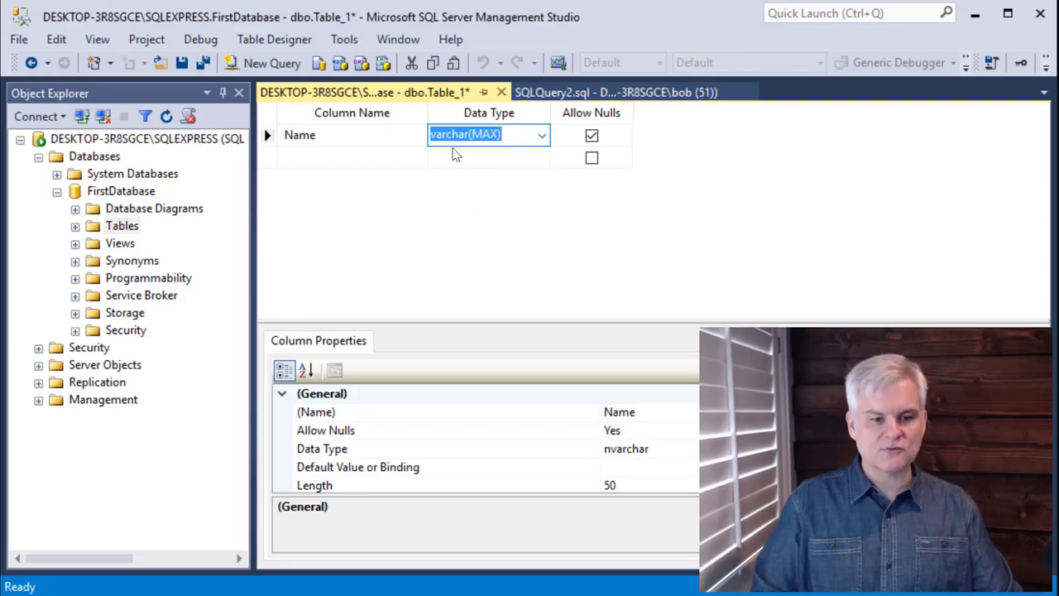
# - Change the Name column's data type back to nvarchar(50)
pyautogui.click(542, 135)
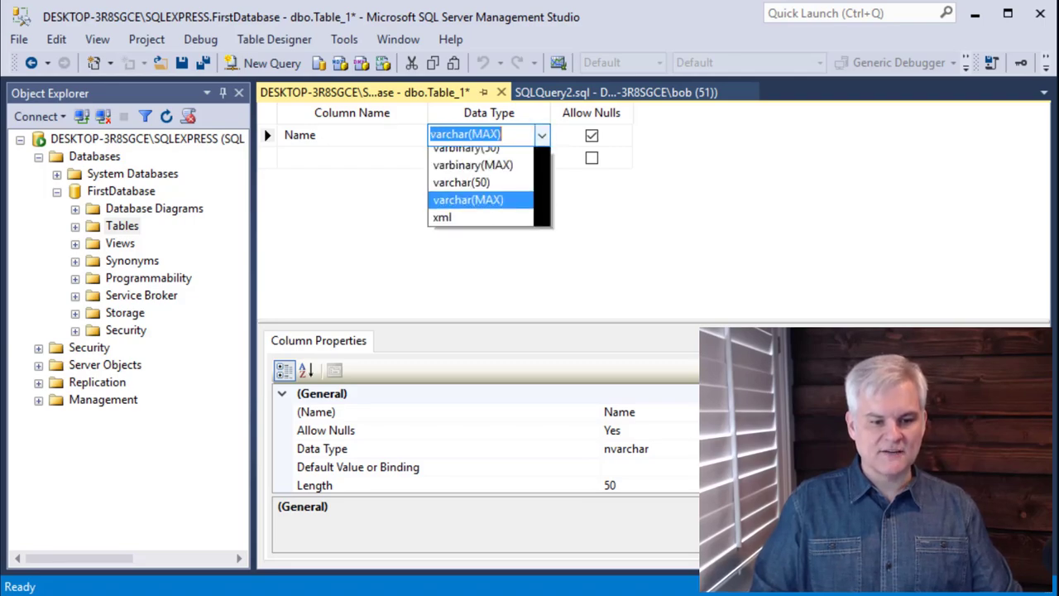
pyautogui.scroll(3, 484, 233)
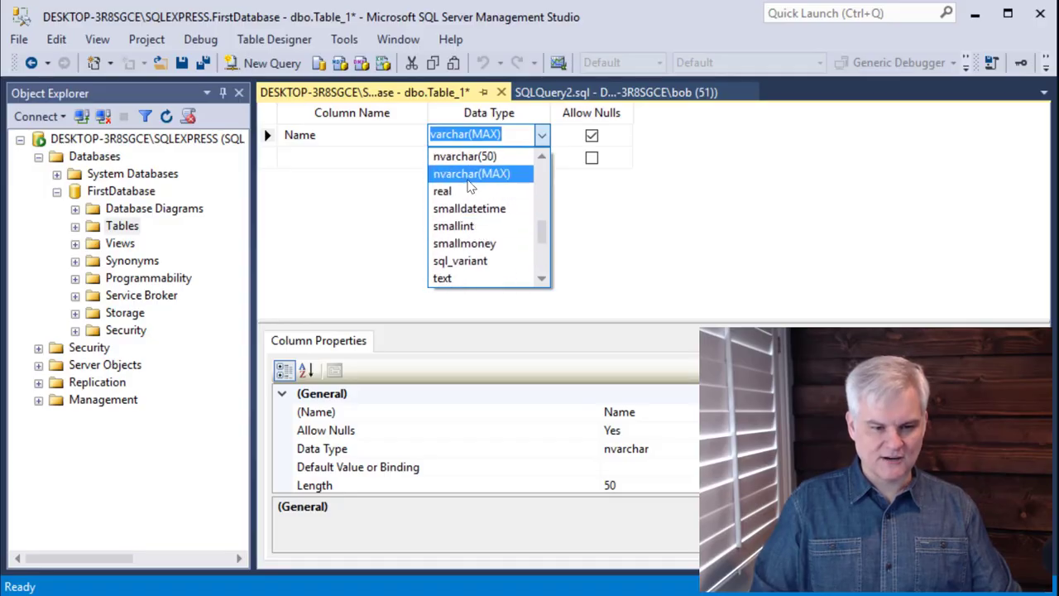
pyautogui.click(467, 157)
pyautogui.click(492, 135)
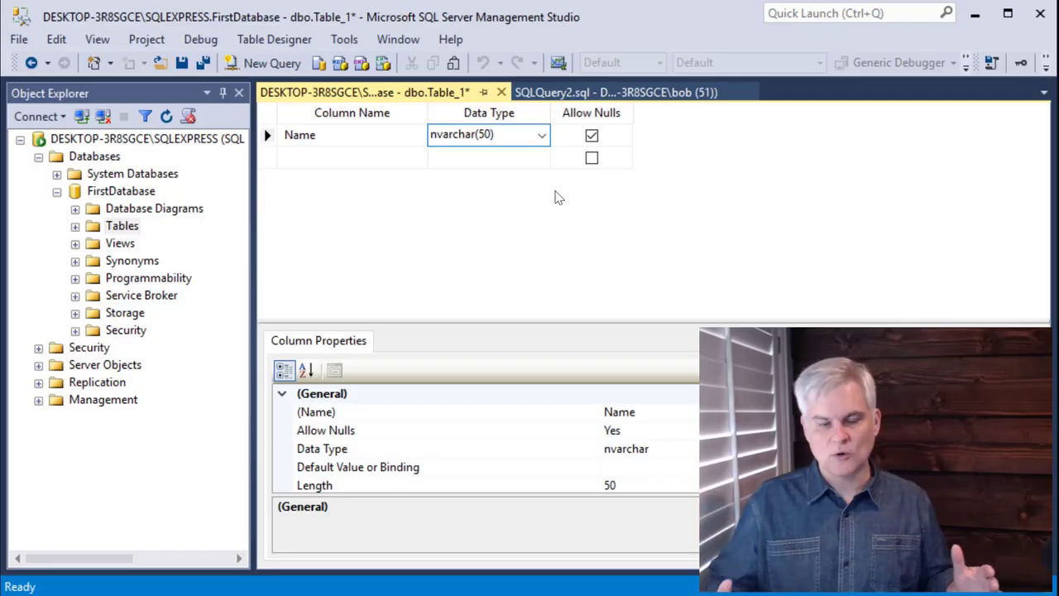
# - Disallow nulls for the Name column
pyautogui.click(591, 138)
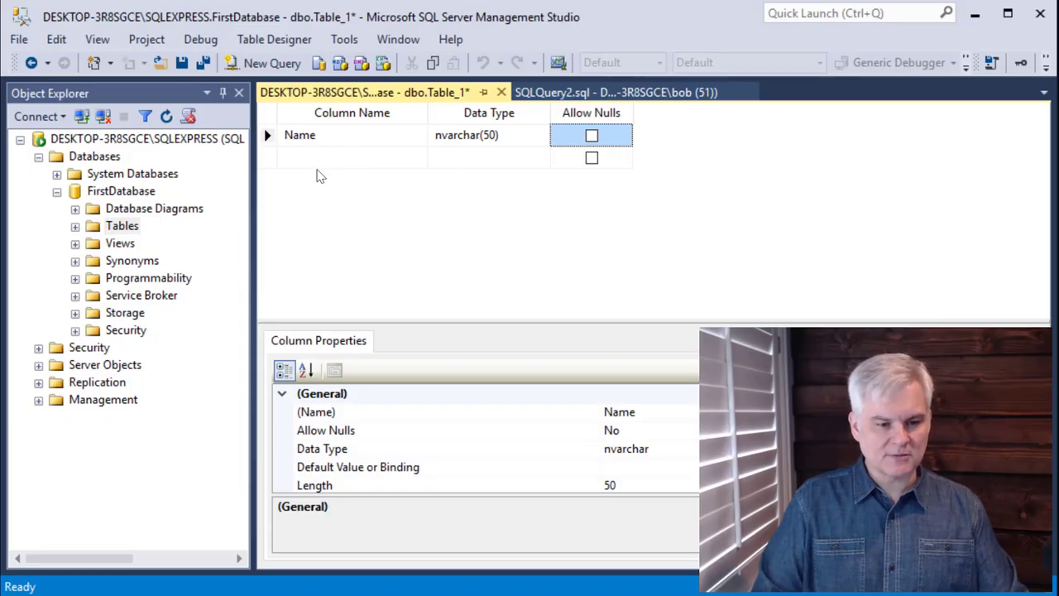
pyautogui.scroll(-2, 482, 418)
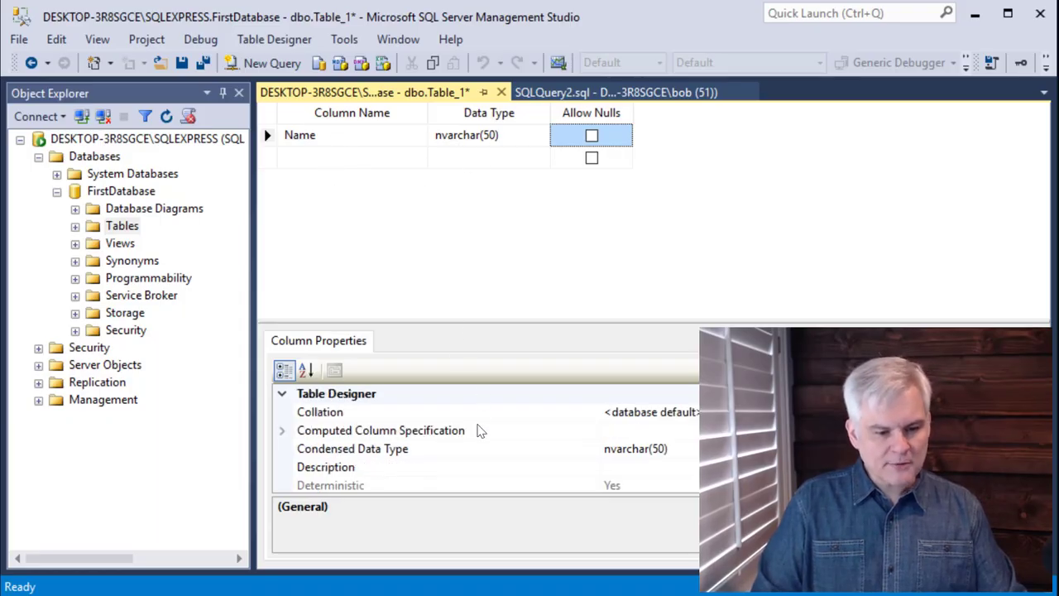
# - Add a new column named Biography below Name
pyautogui.scroll(-2, 482, 433)
pyautogui.scroll(4, 480, 431)
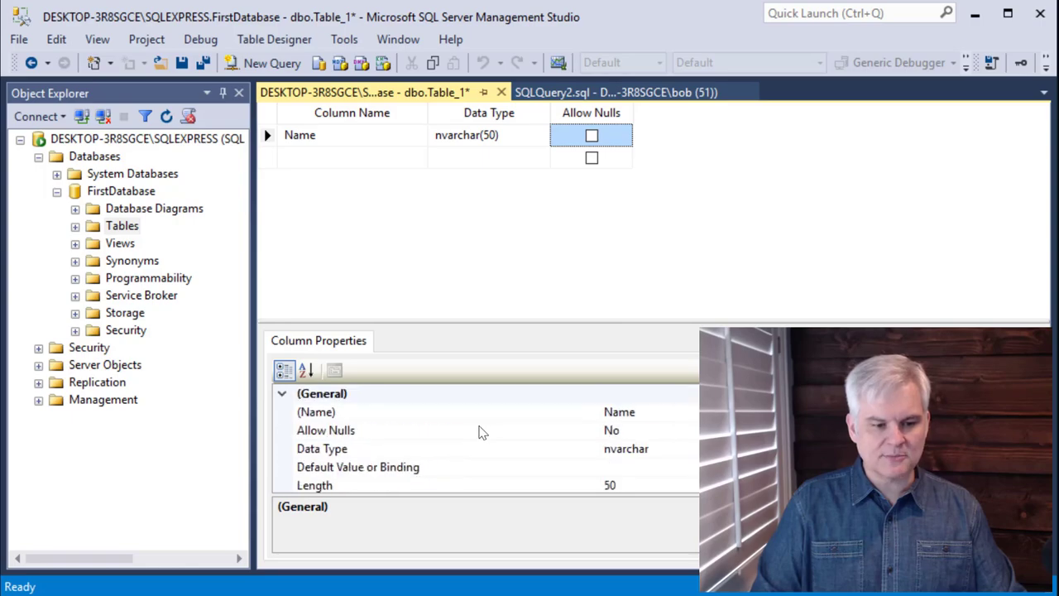
pyautogui.click(333, 158)
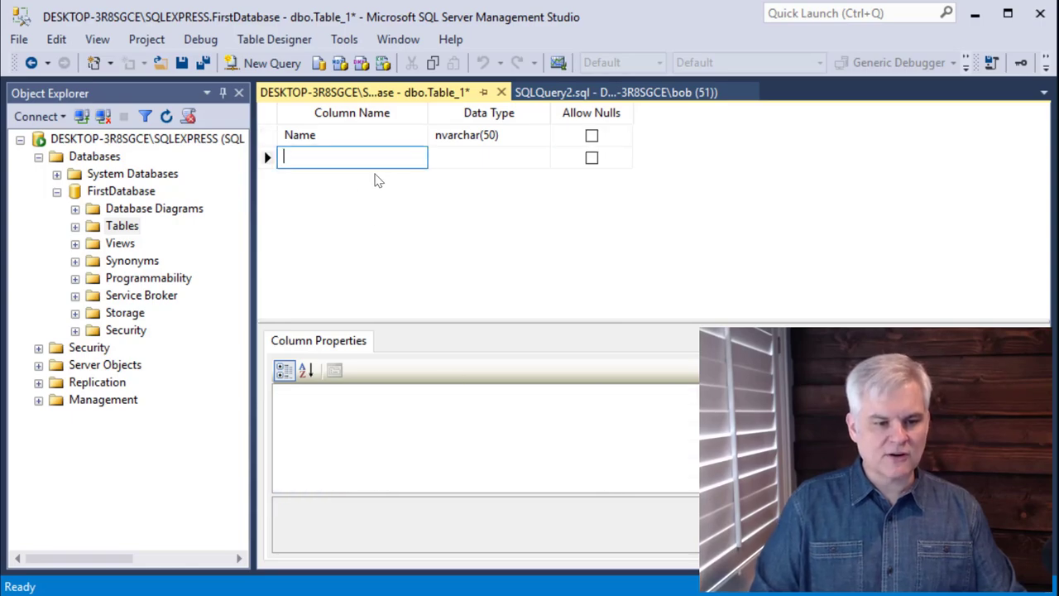
pyautogui.write('Bi')
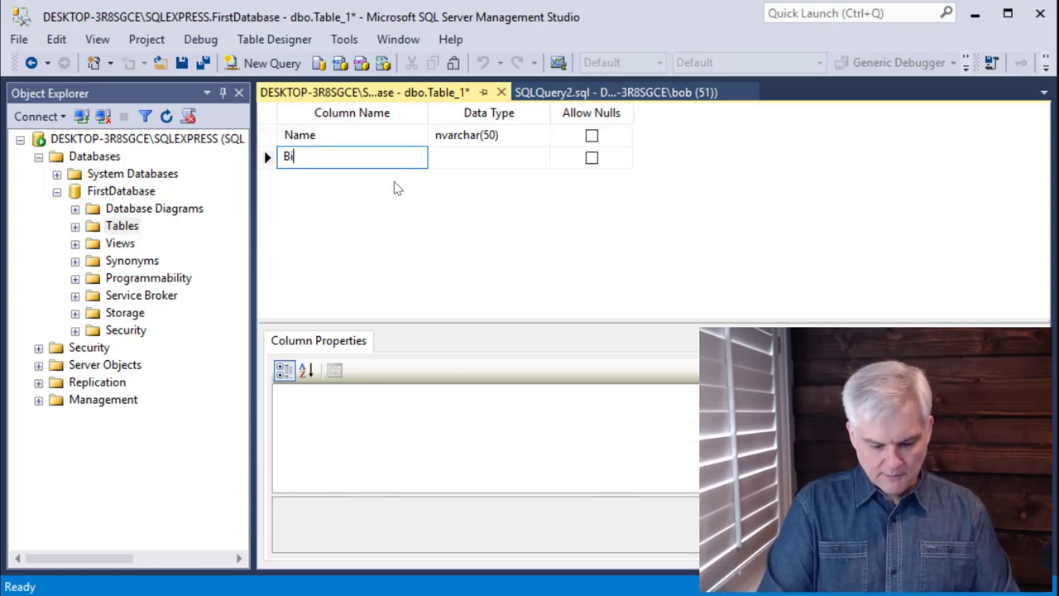
pyautogui.write('ography')
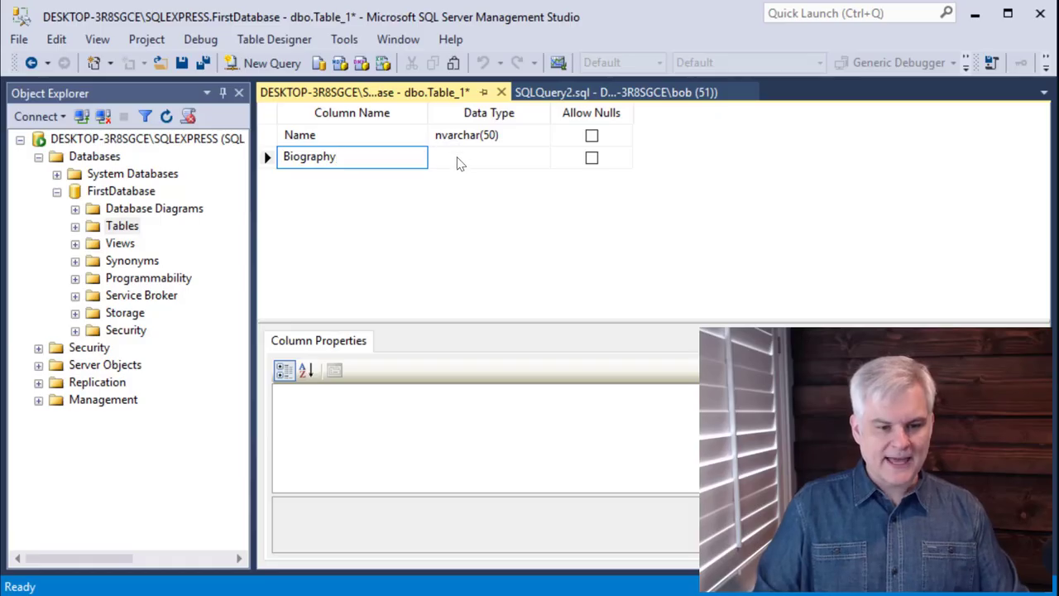
# - Set the Biography column's data type to nvarchar(MAX)
pyautogui.click(460, 157)
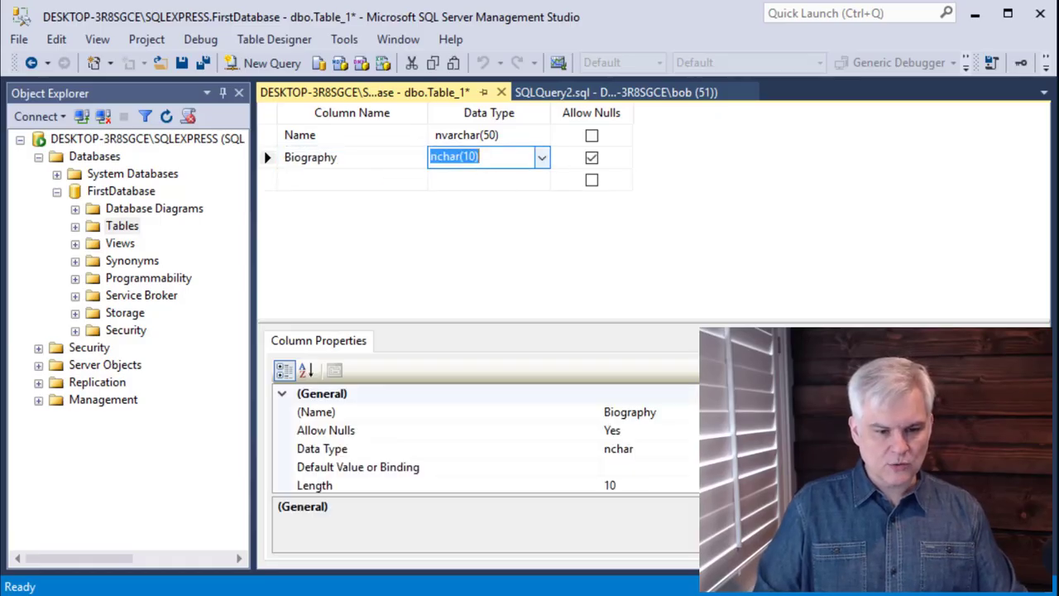
pyautogui.click(541, 159)
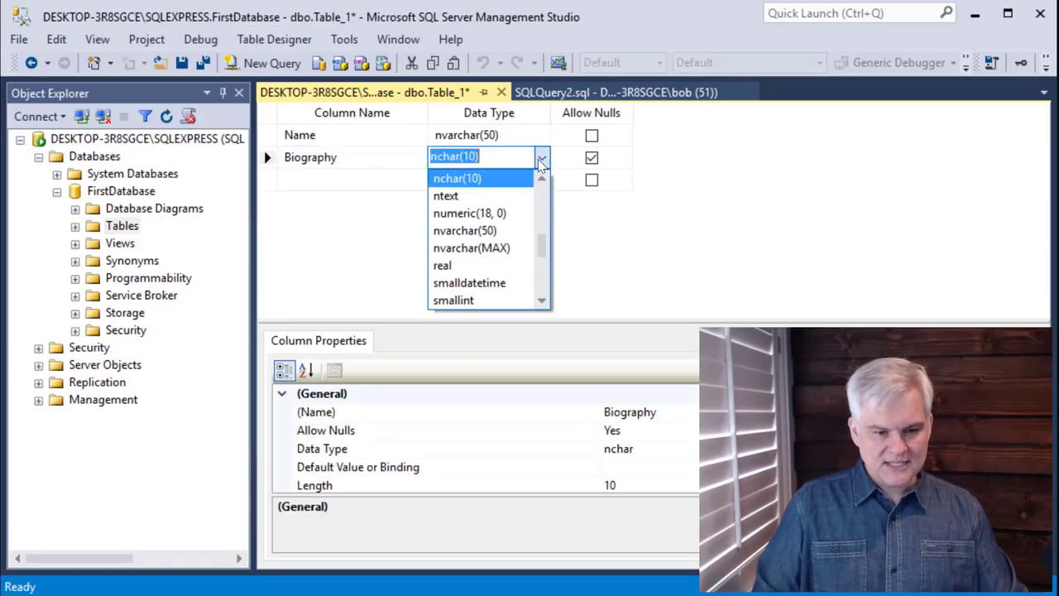
pyautogui.click(499, 248)
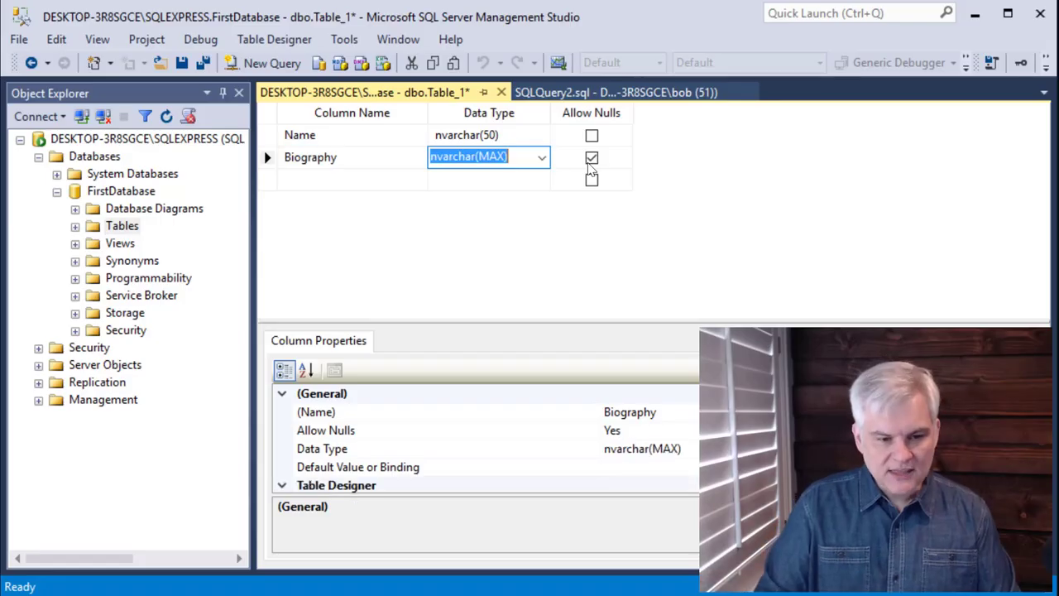
# - Highlight the MAX part of the Biography column's data type
pyautogui.click(484, 156)
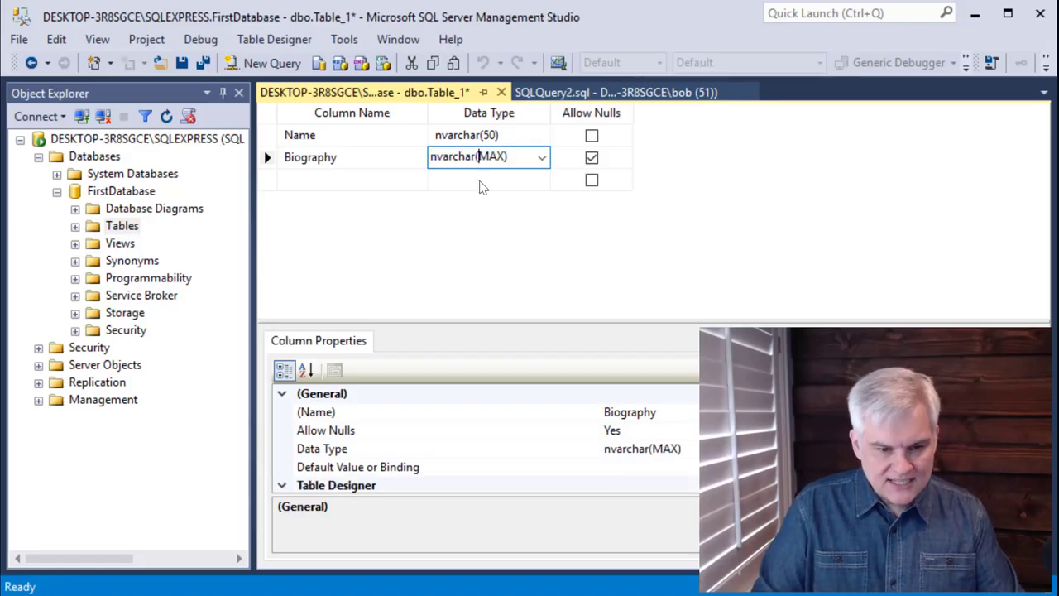
pyautogui.hotkey('shift', 'Right')
pyautogui.hotkey('shift', 'Right')
pyautogui.hotkey('shift', 'Right')
pyautogui.hotkey('shift', 'Right')
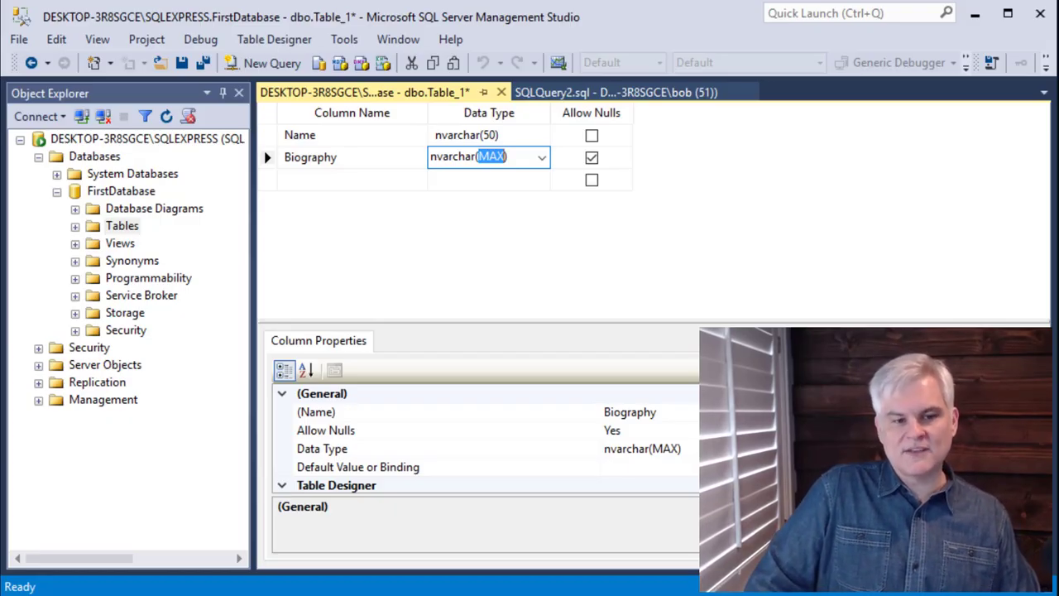
# - Add a new column named DateAdded
pyautogui.click(316, 180)
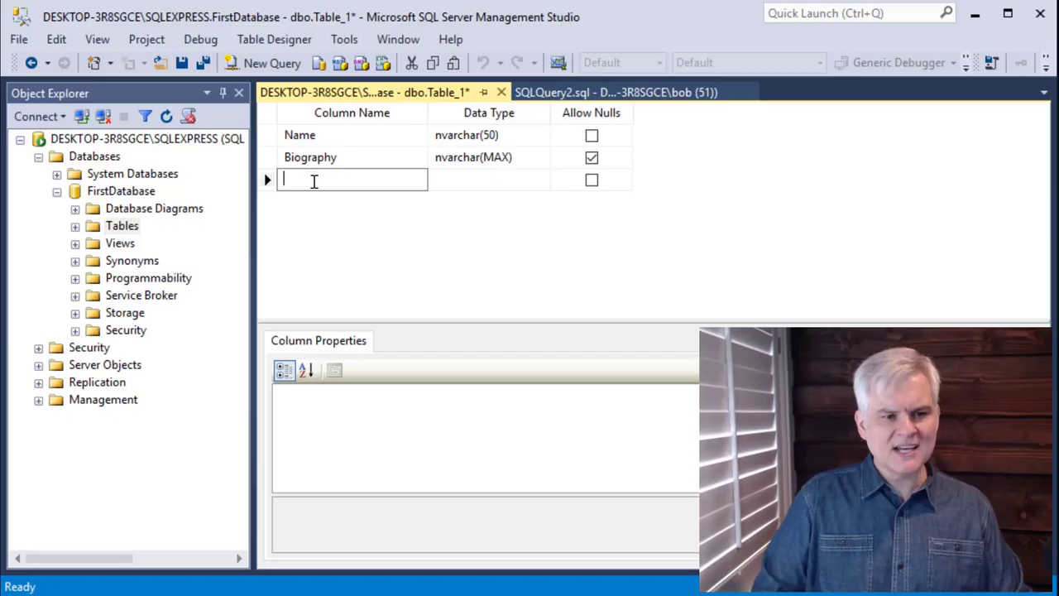
pyautogui.write('Date')
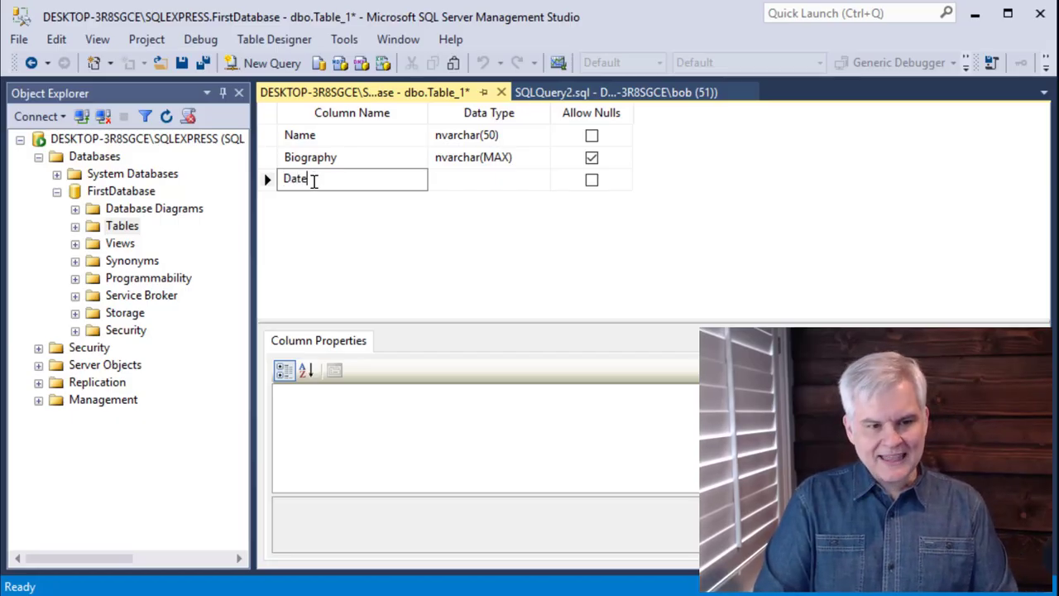
pyautogui.write('Added')
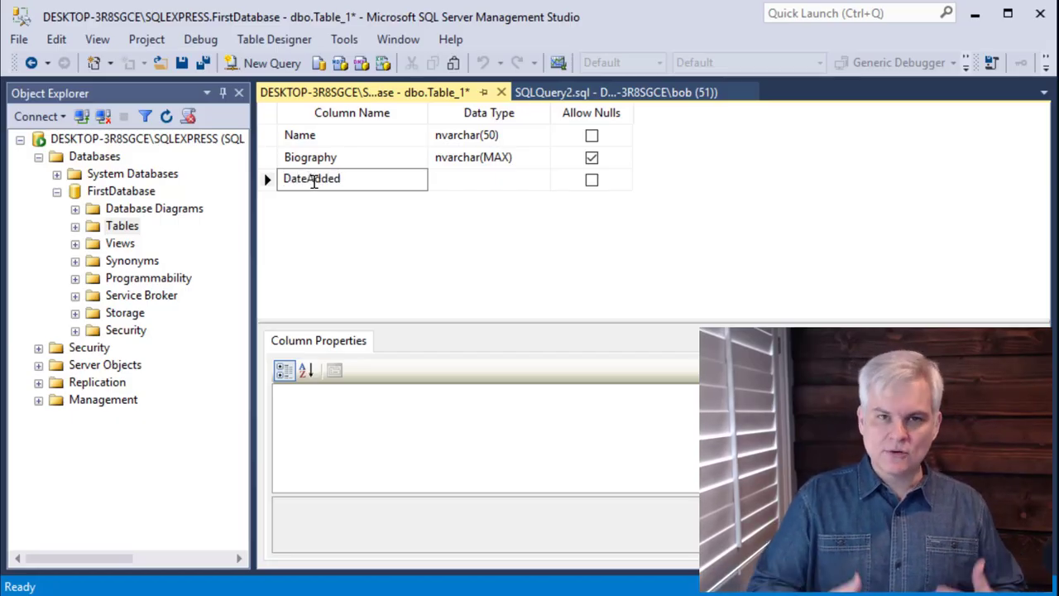
pyautogui.press('Tab')
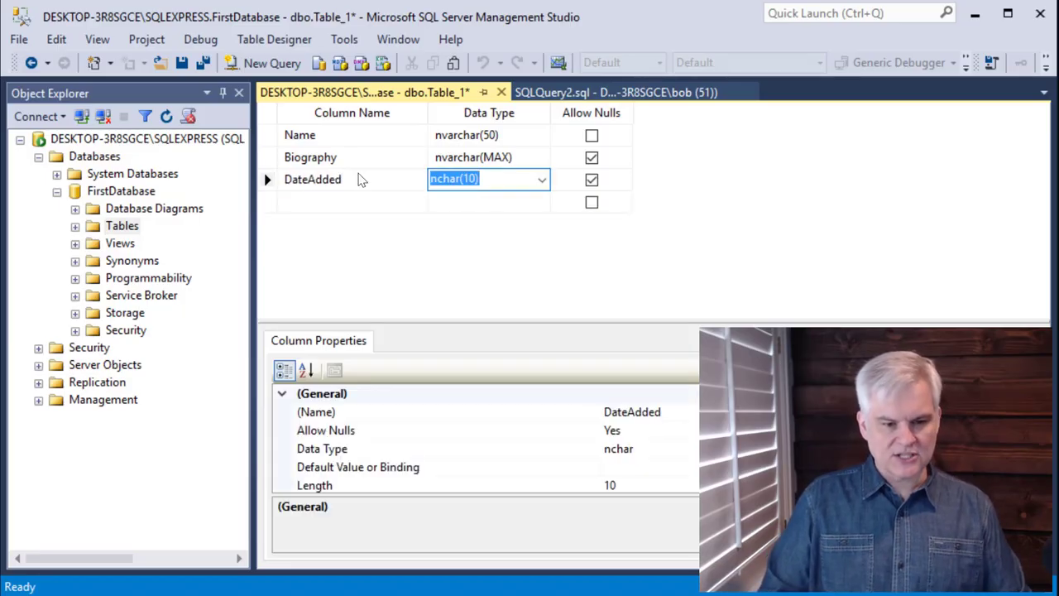
# - Set DateAdded's data type to smalldatetime and disallow nulls for it
pyautogui.click(541, 180)
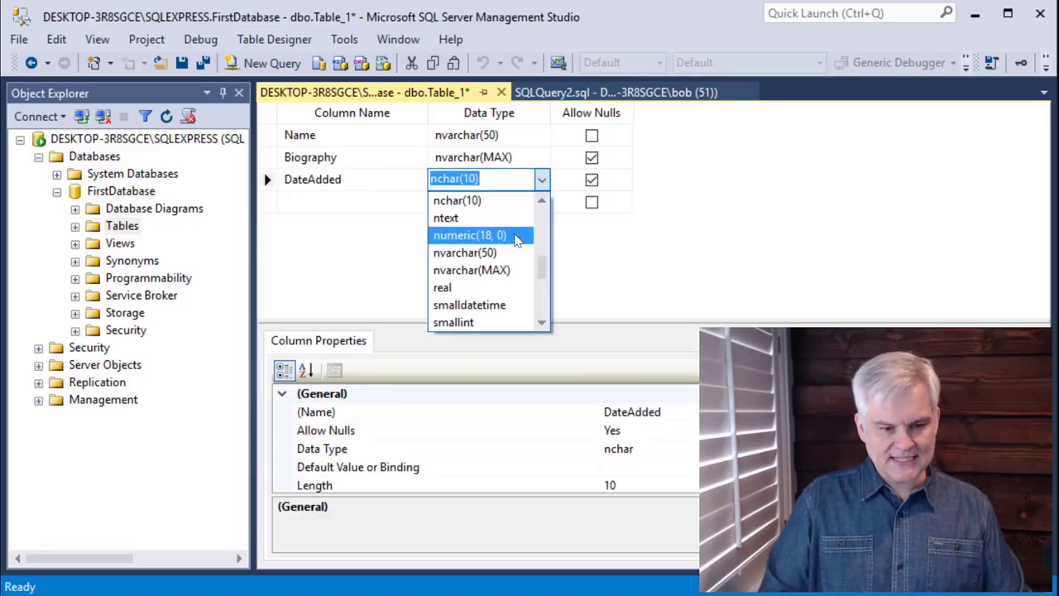
pyautogui.scroll(5, 514, 238)
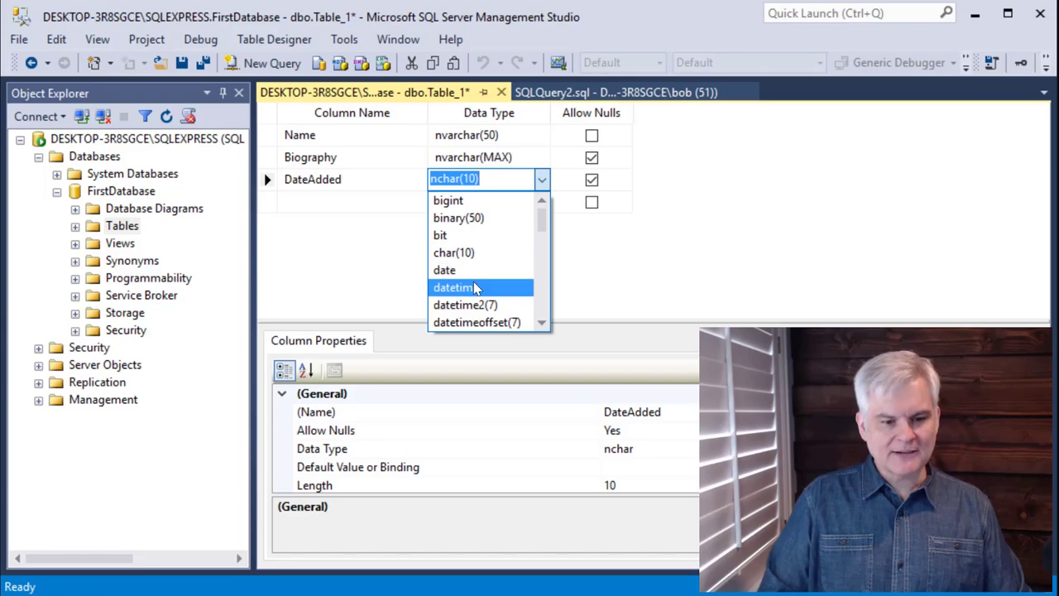
pyautogui.scroll(-1, 476, 287)
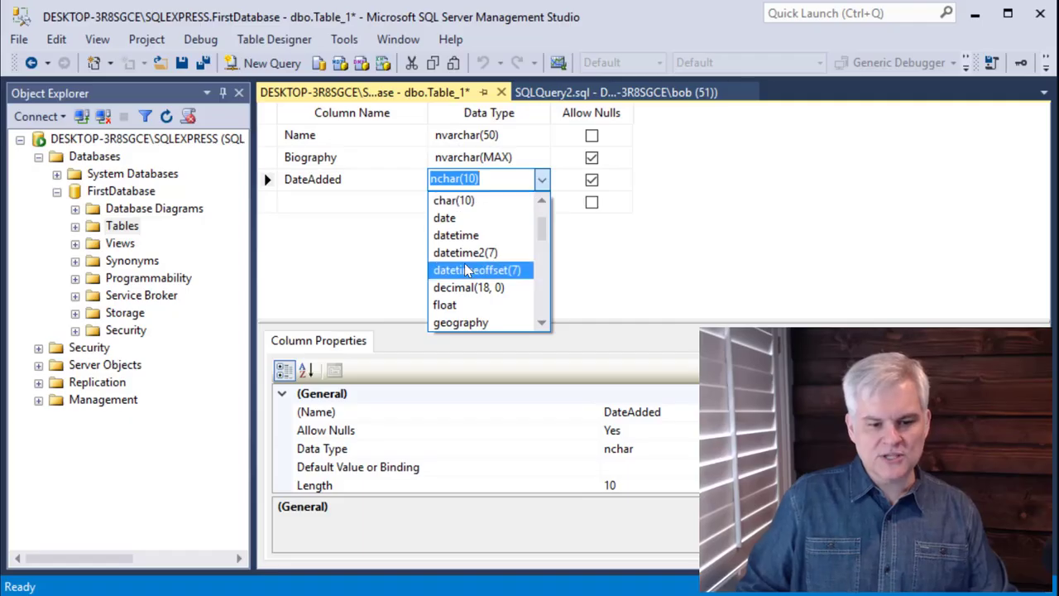
pyautogui.scroll(-4, 469, 273)
pyautogui.scroll(-1, 480, 273)
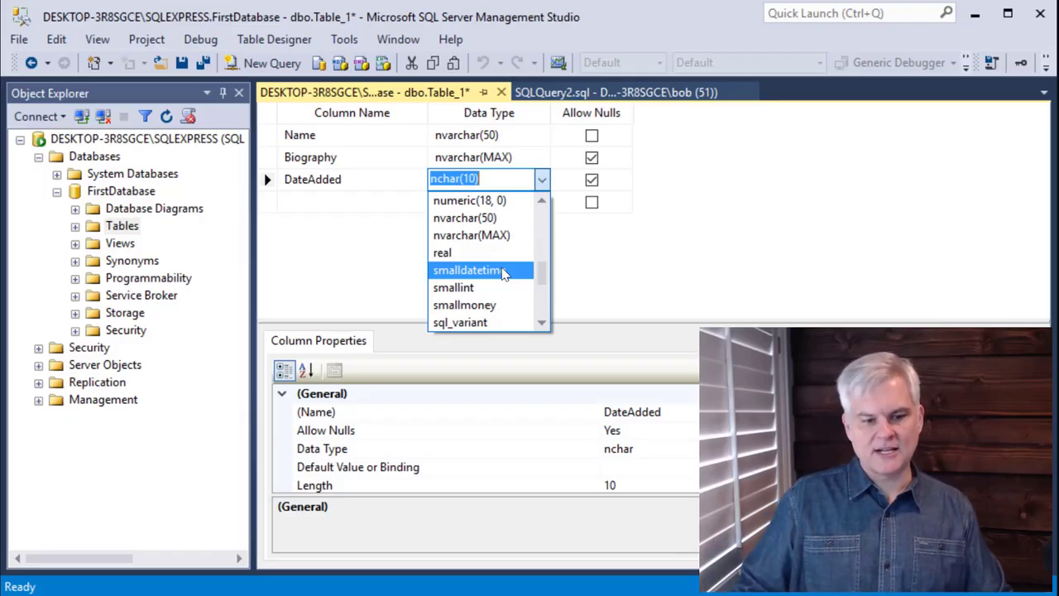
pyautogui.click(504, 271)
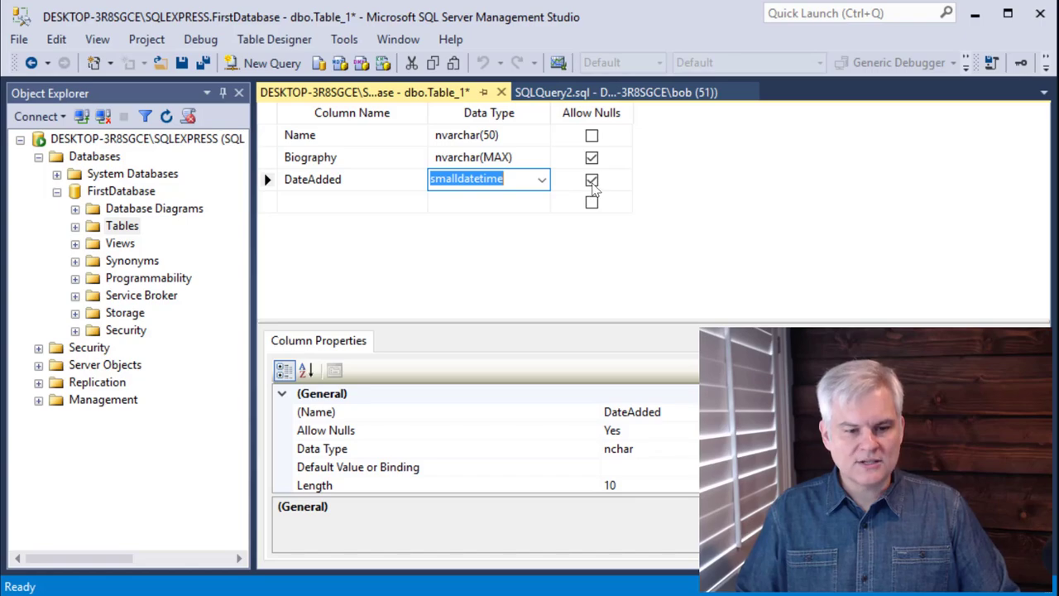
pyautogui.click(593, 181)
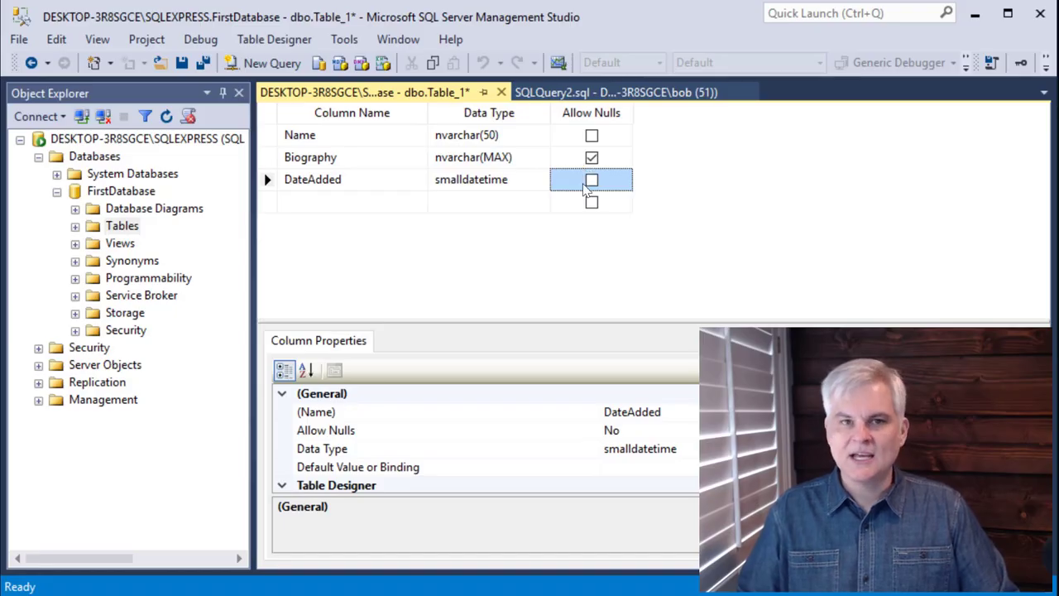
# - Add a column named Active with the bit data type
pyautogui.click(415, 202)
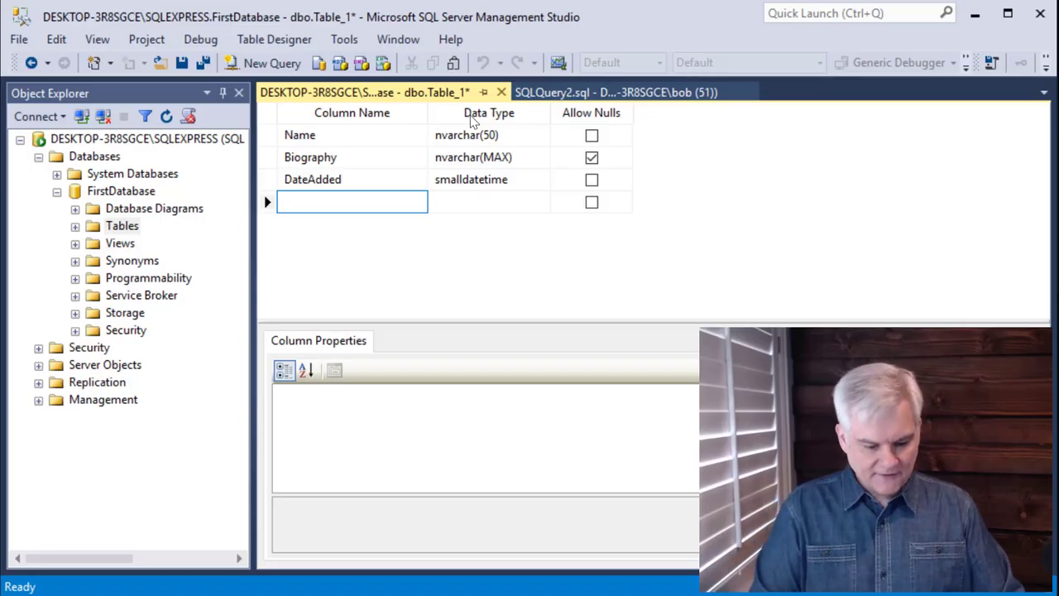
pyautogui.write('Active')
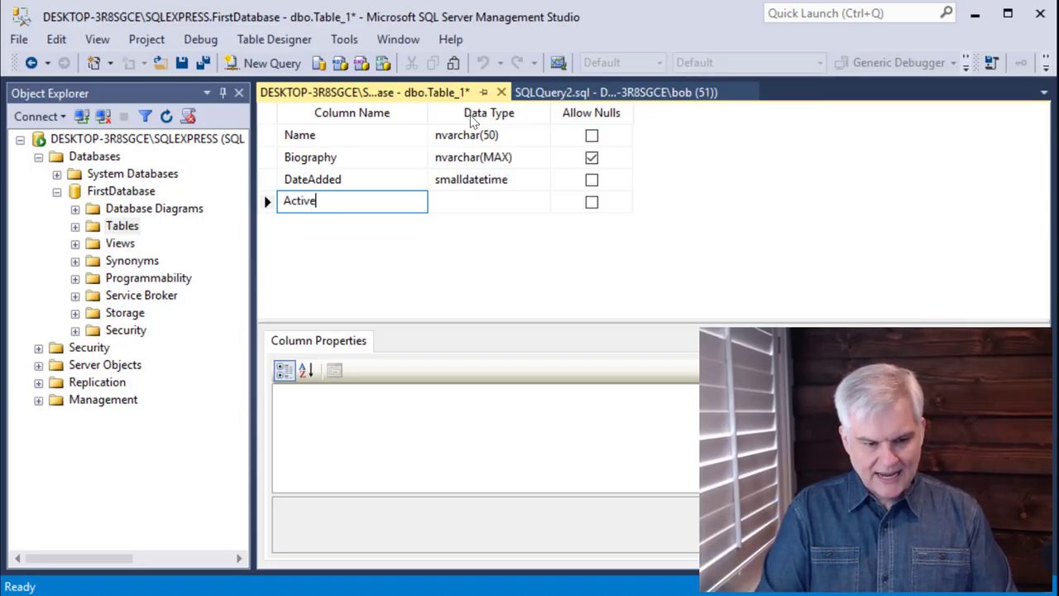
pyautogui.click(537, 206)
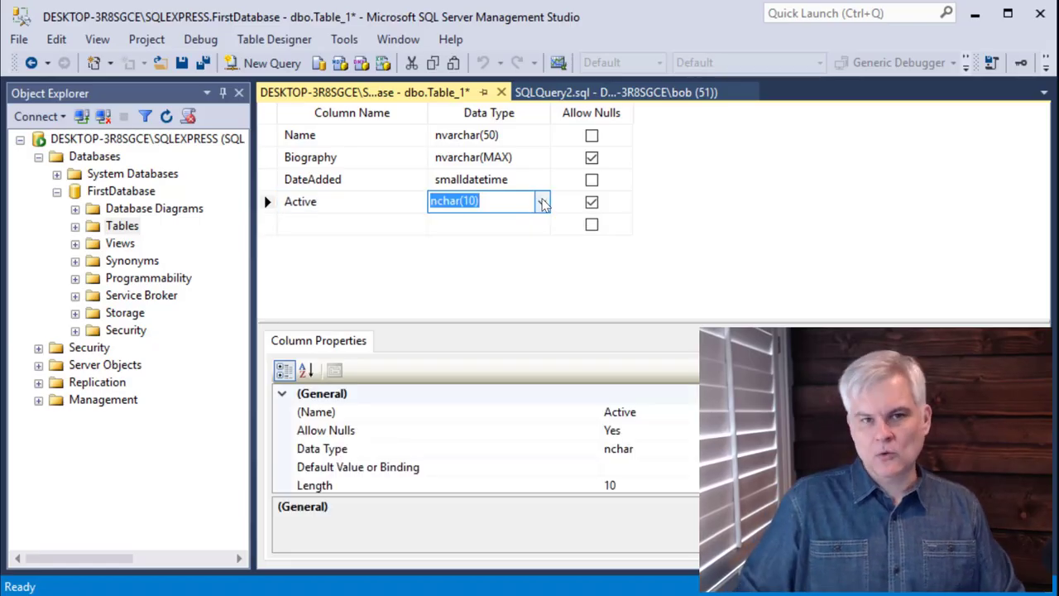
pyautogui.click(543, 203)
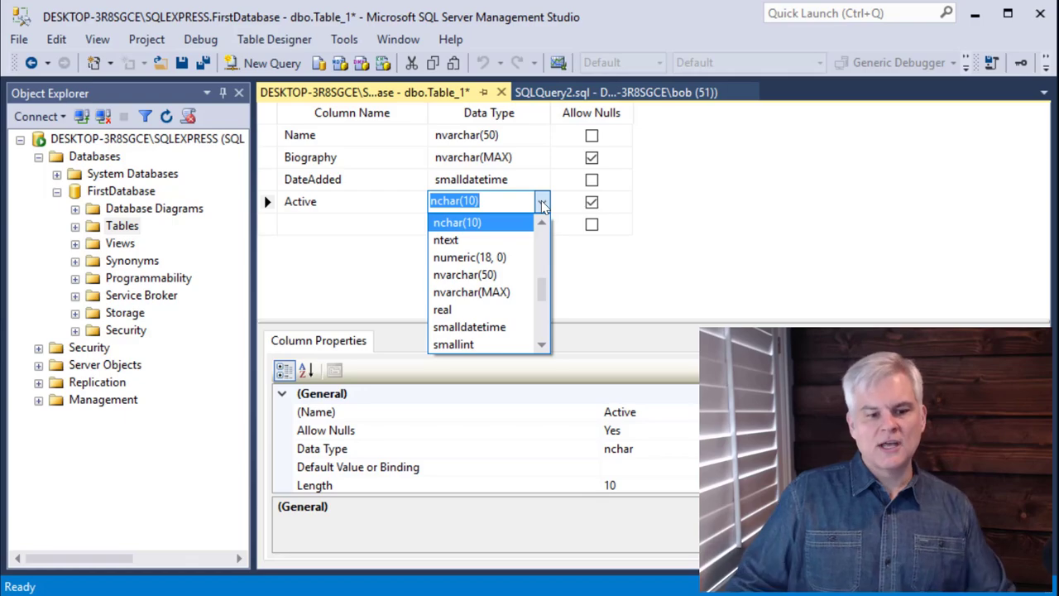
pyautogui.scroll(2, 514, 279)
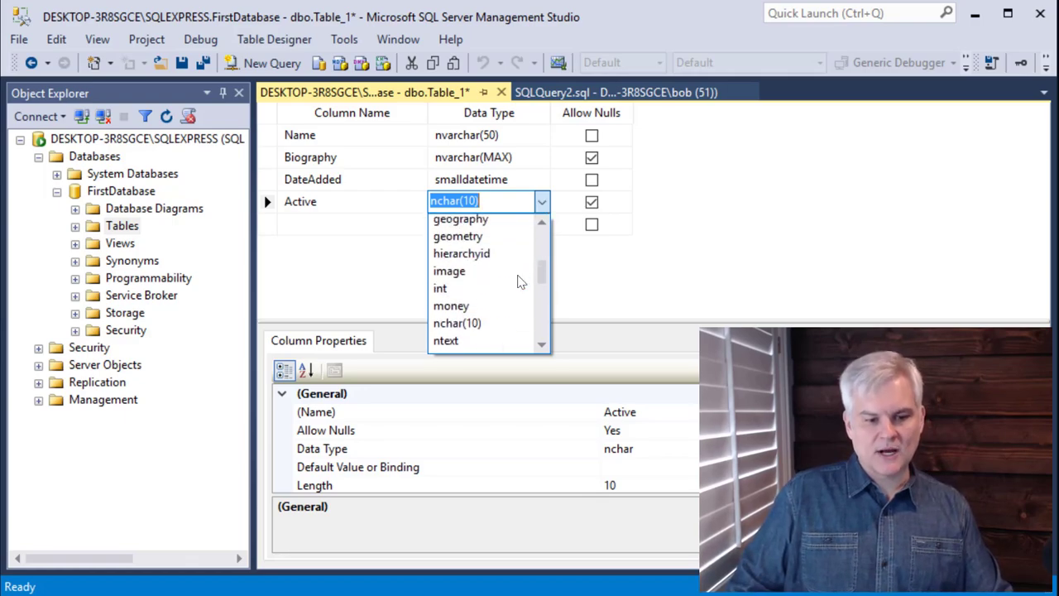
pyautogui.scroll(4, 515, 280)
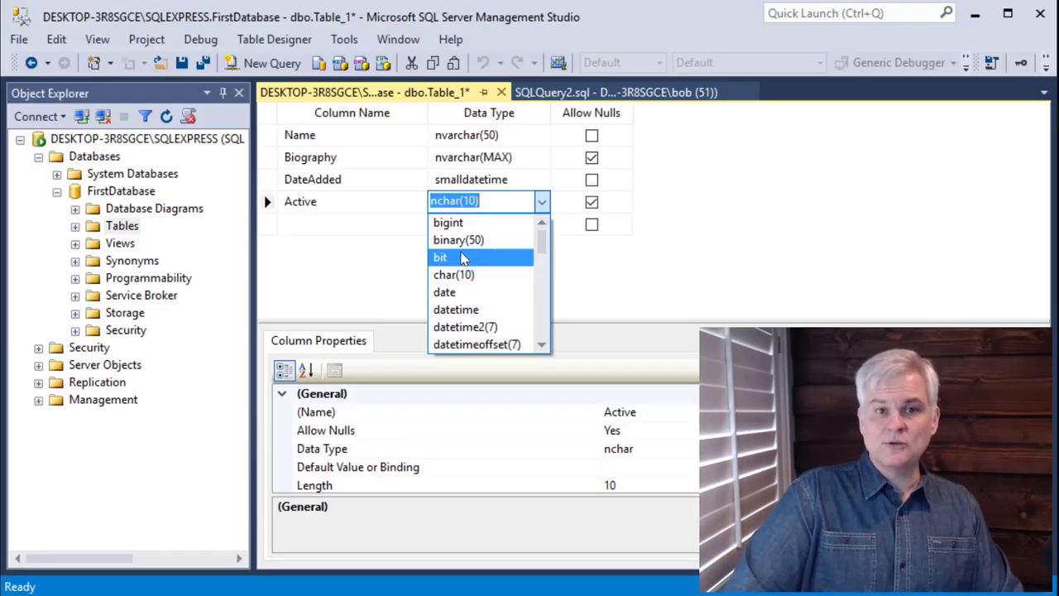
pyautogui.click(463, 258)
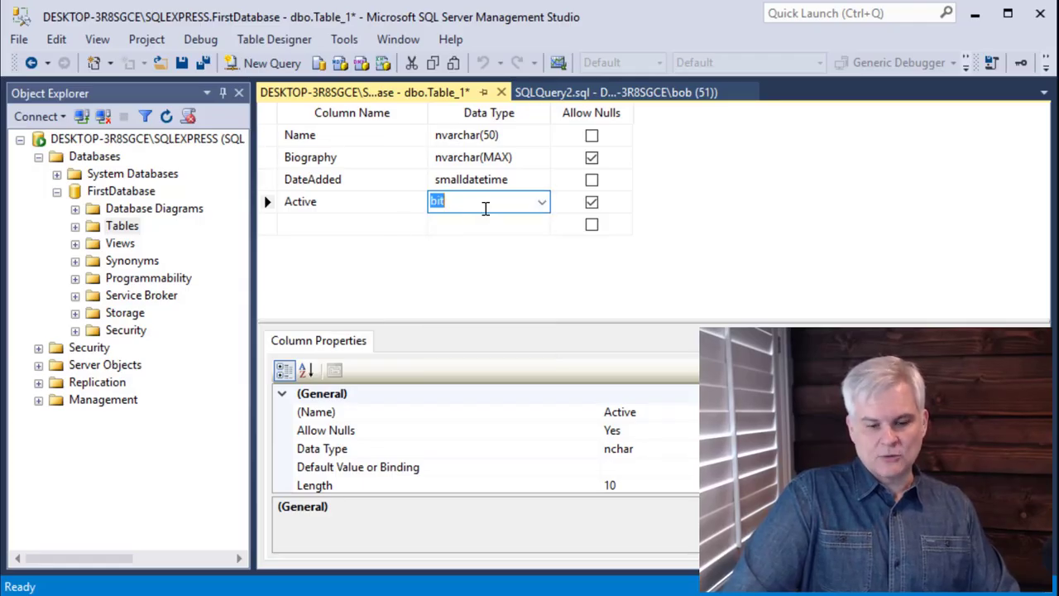
# - Disallow nulls for Active and set its default value to 1
pyautogui.click(591, 201)
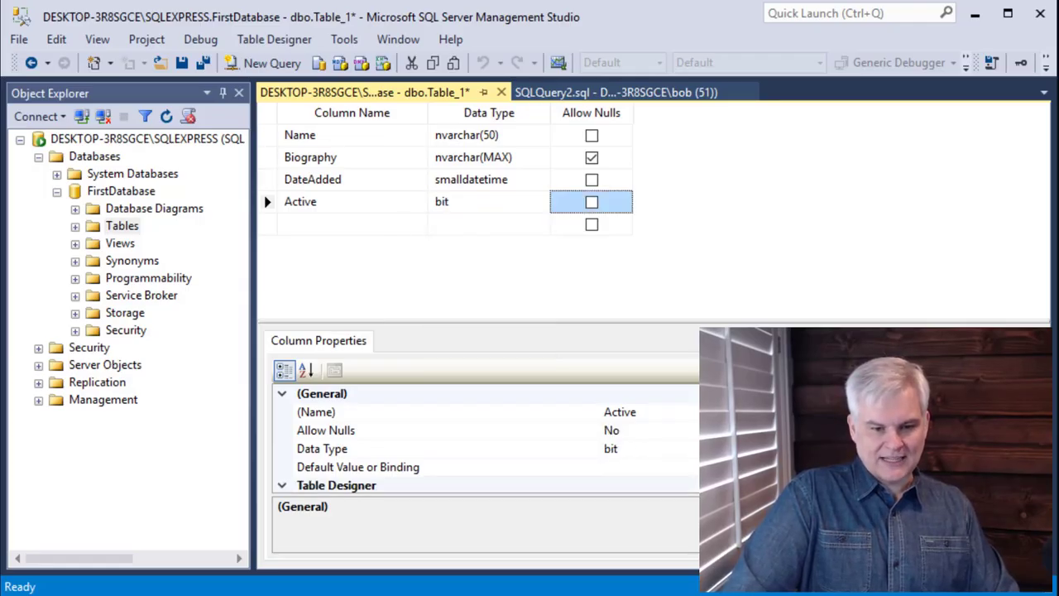
pyautogui.click(629, 467)
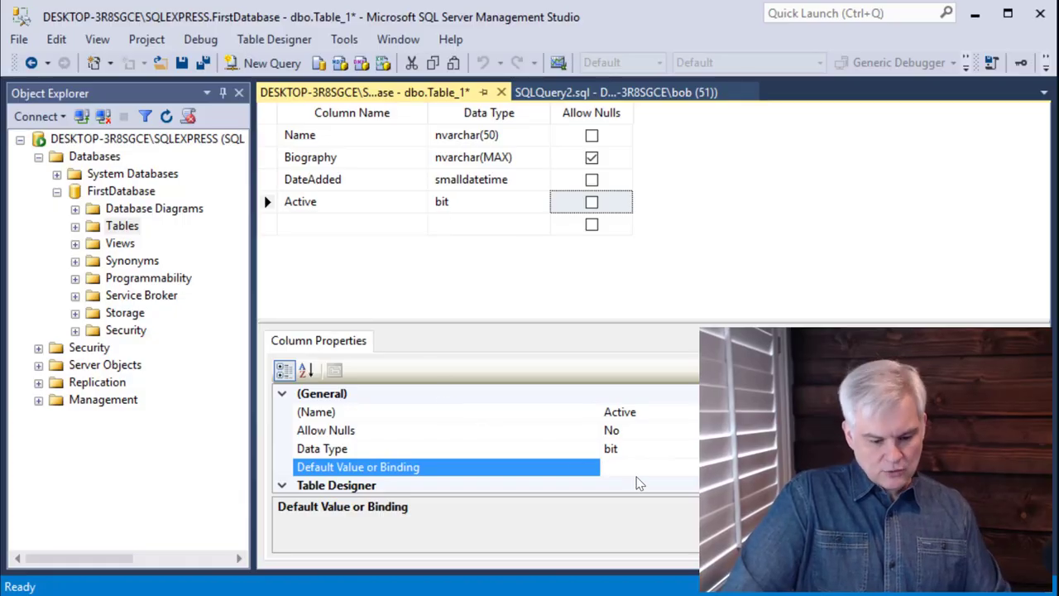
pyautogui.write('1')
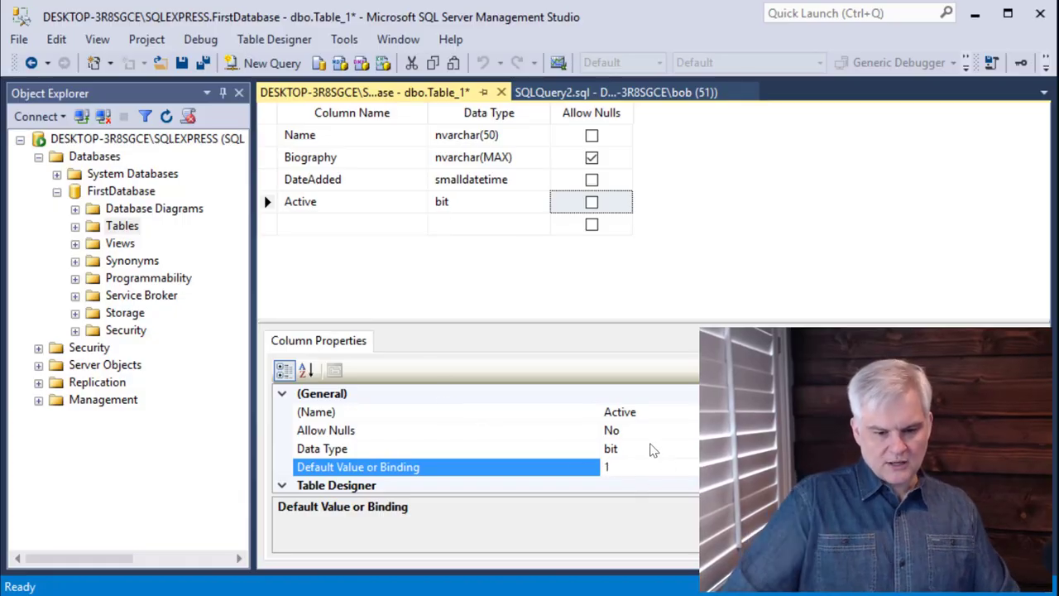
pyautogui.click(623, 436)
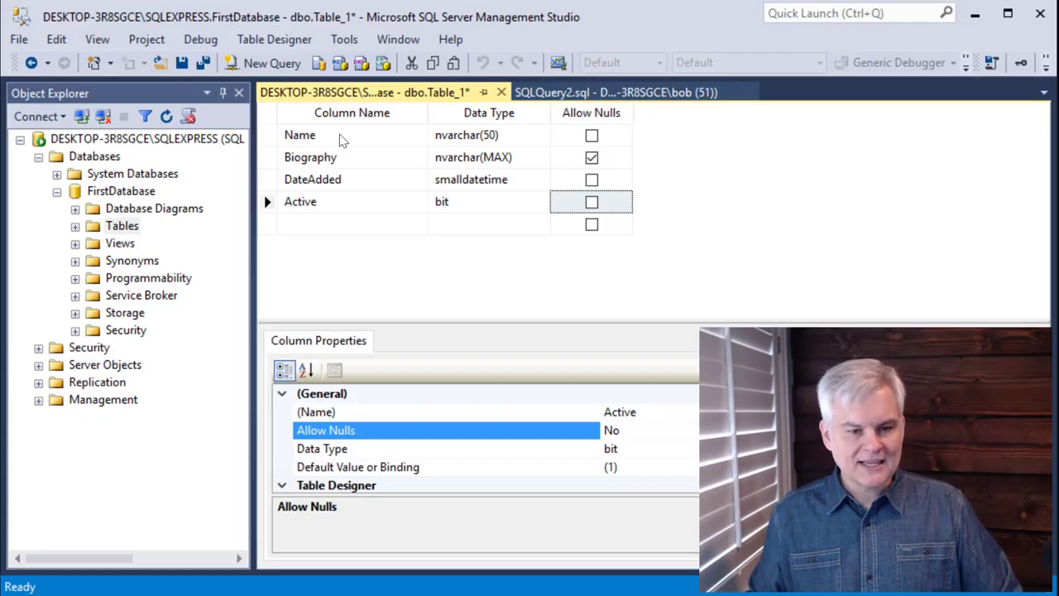
# - Review the properties of the Name and Biography columns by switching between their rows
pyautogui.click(340, 138)
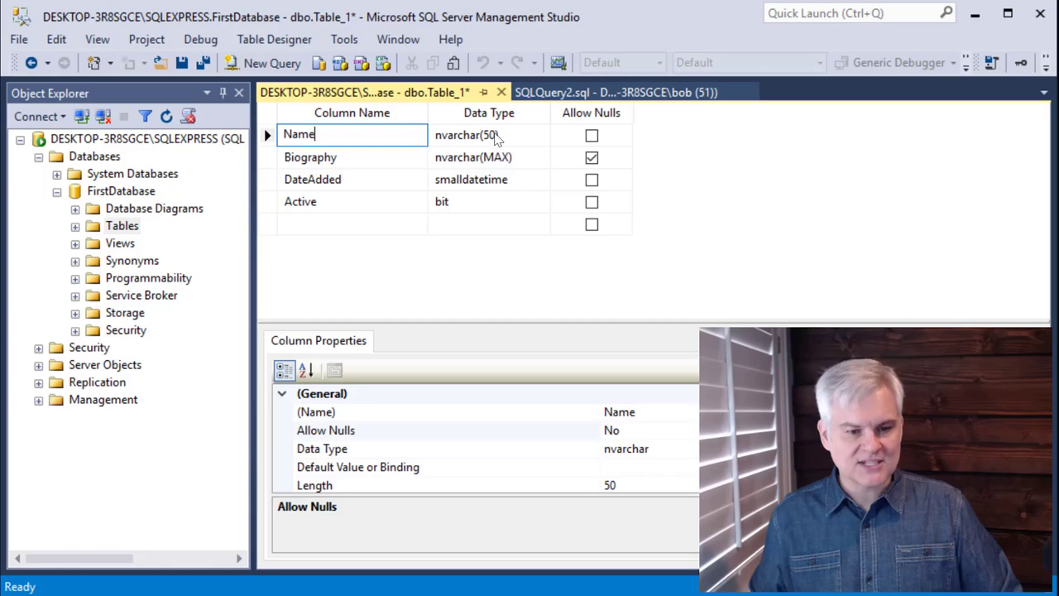
pyautogui.click(495, 135)
pyautogui.click(385, 135)
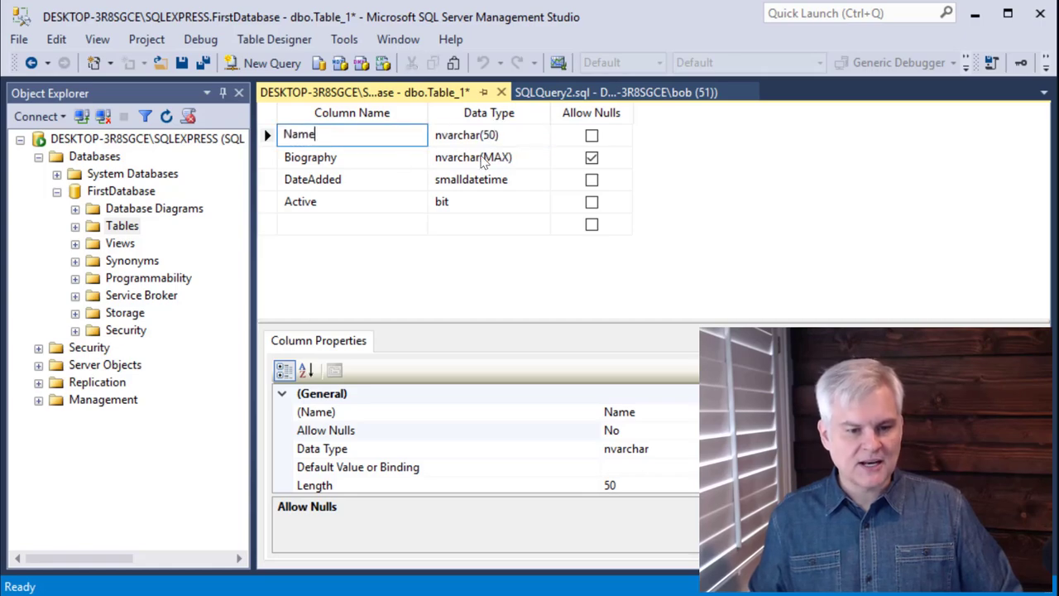
pyautogui.click(386, 160)
pyautogui.click(374, 136)
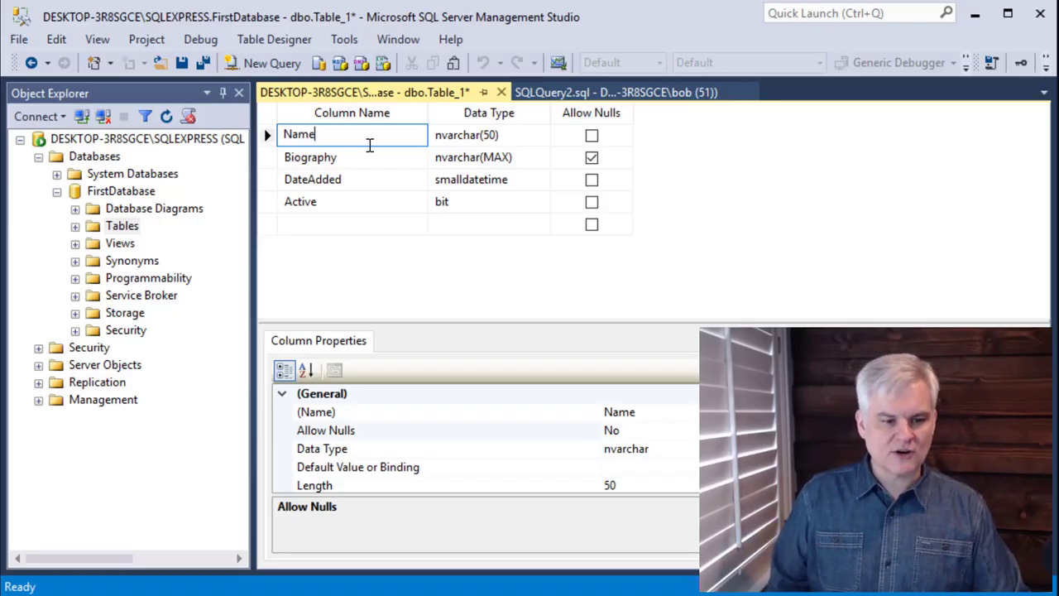
pyautogui.click(353, 159)
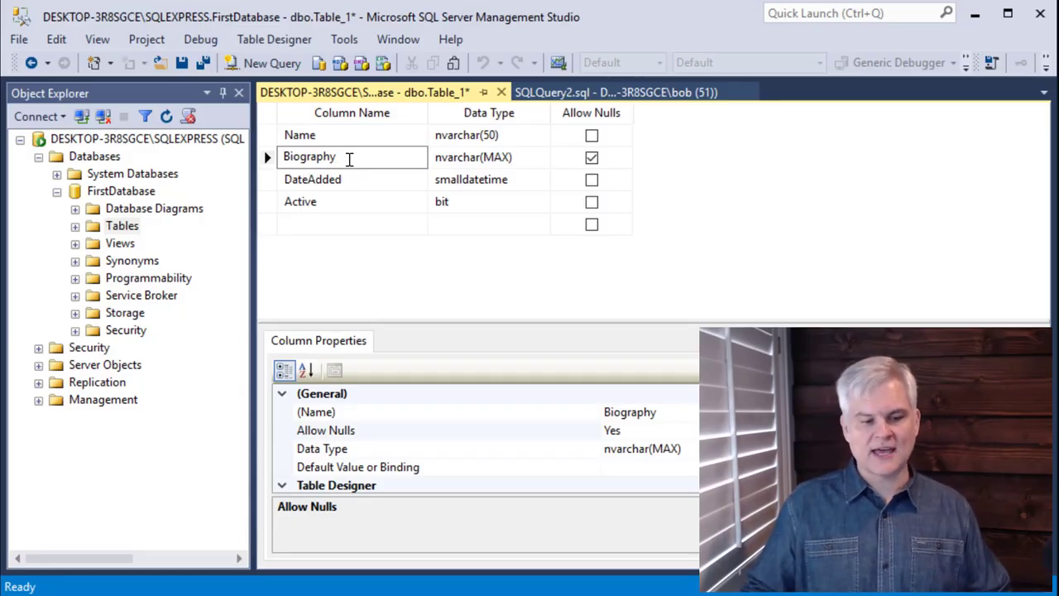
pyautogui.click(329, 135)
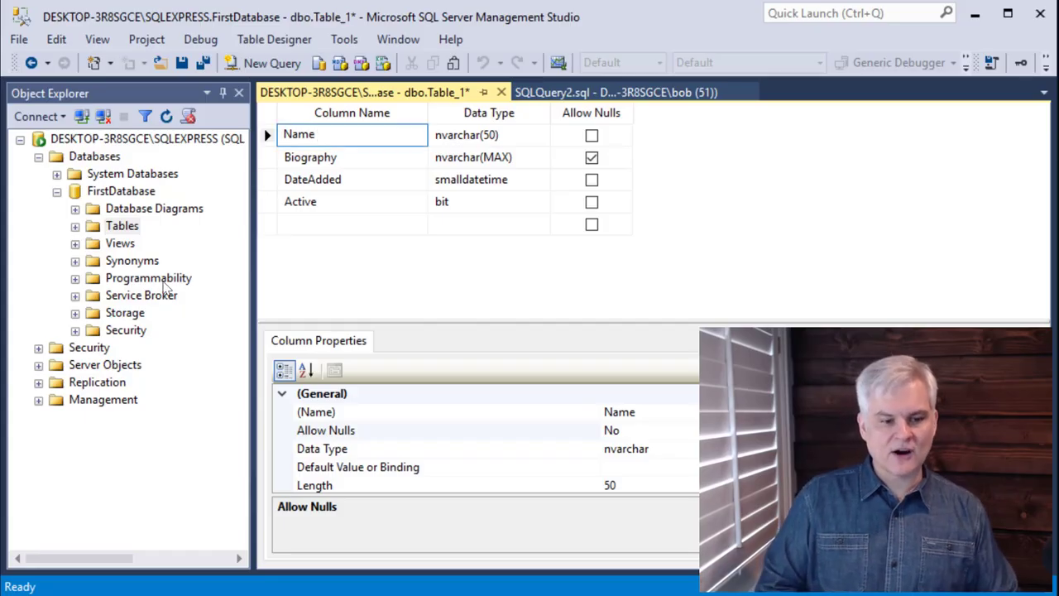
pyautogui.press('Down')
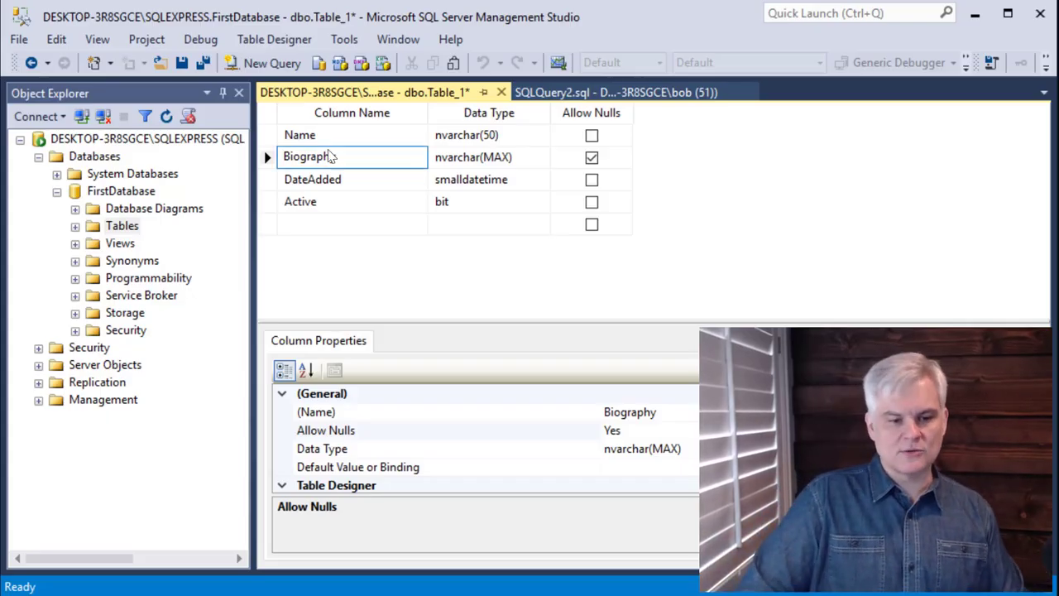
pyautogui.click(392, 135)
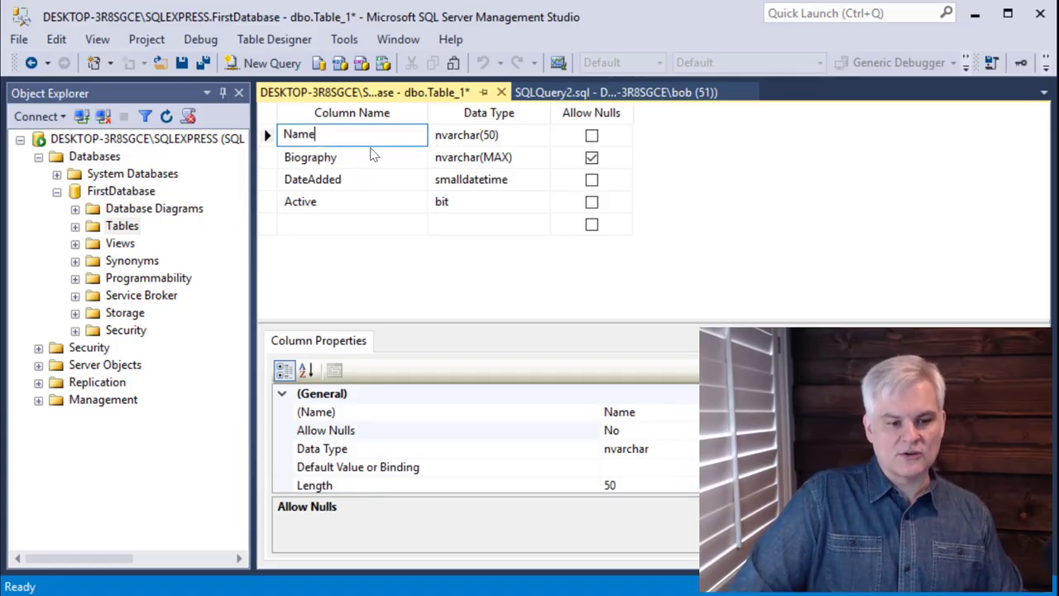
pyautogui.click(372, 156)
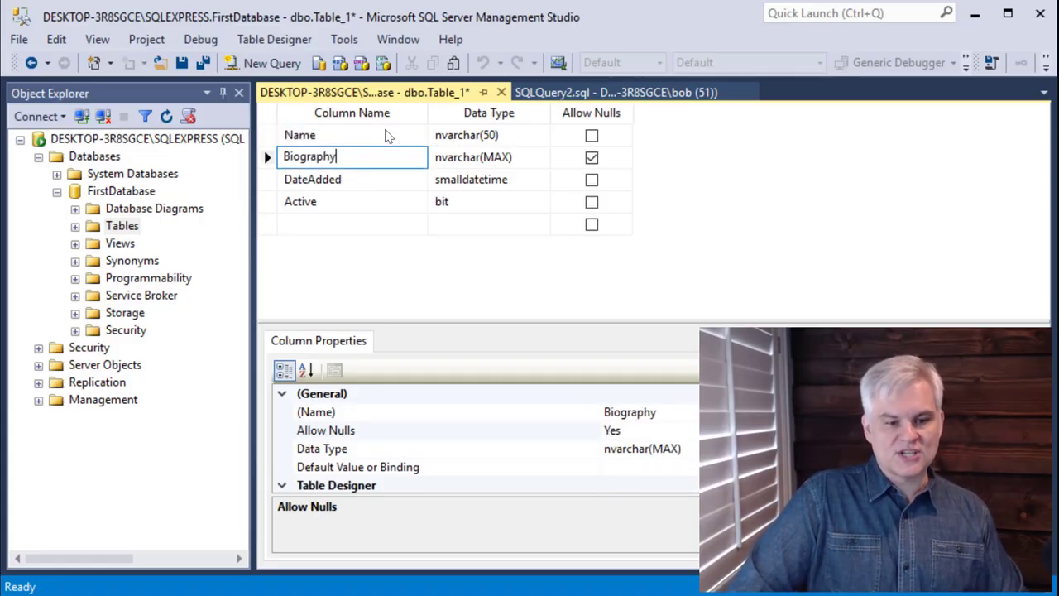